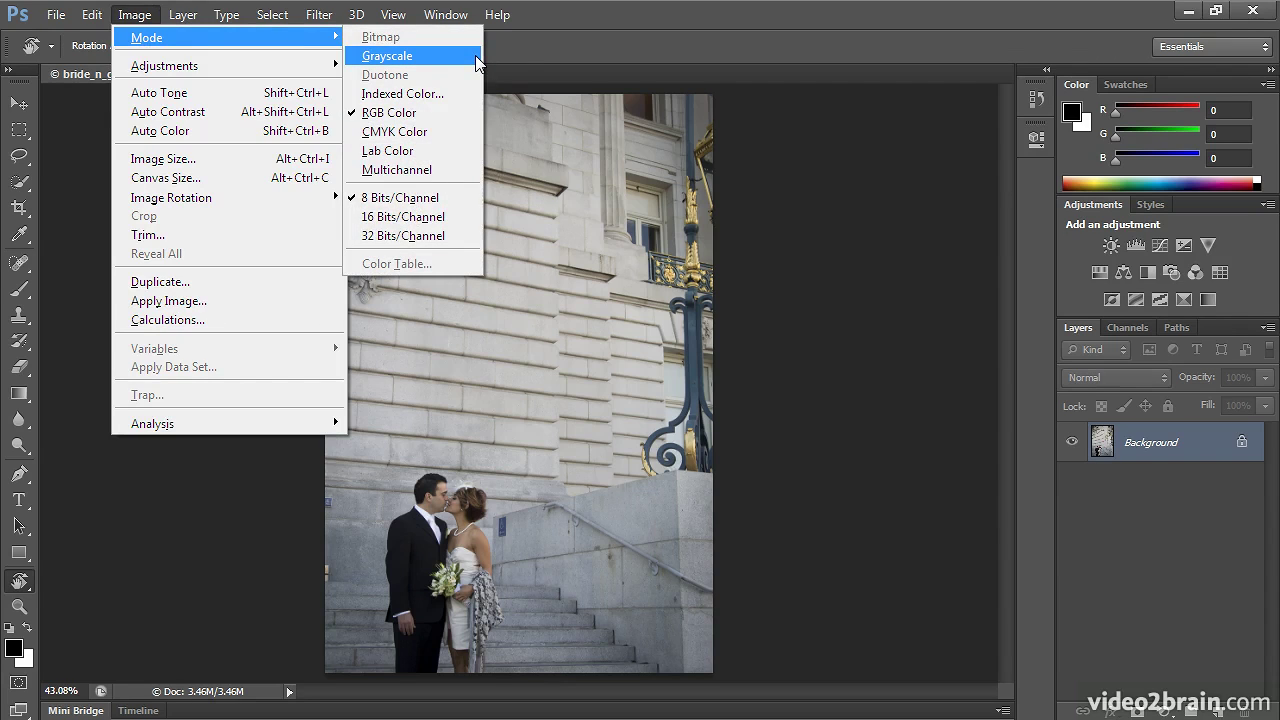
# Convert the photo to Grayscale mode, discarding its color, and create a new document from that history state
pyautogui.click(477, 57)
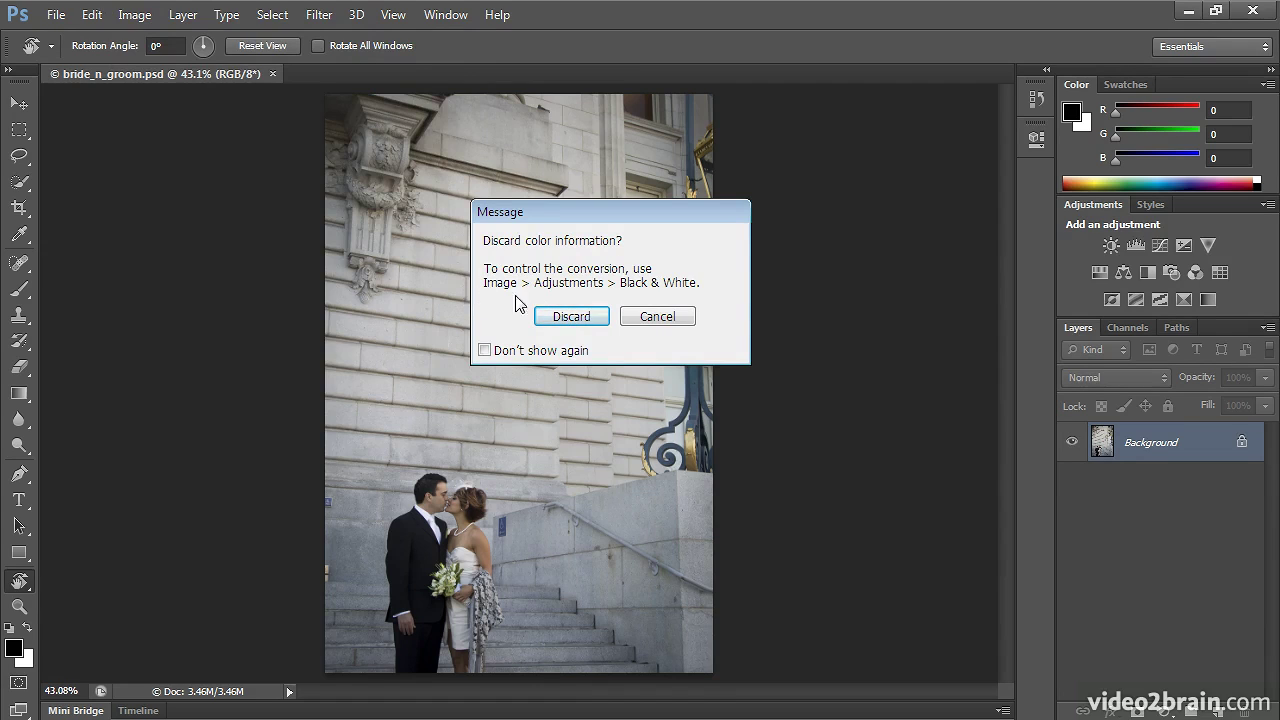
pyautogui.click(588, 318)
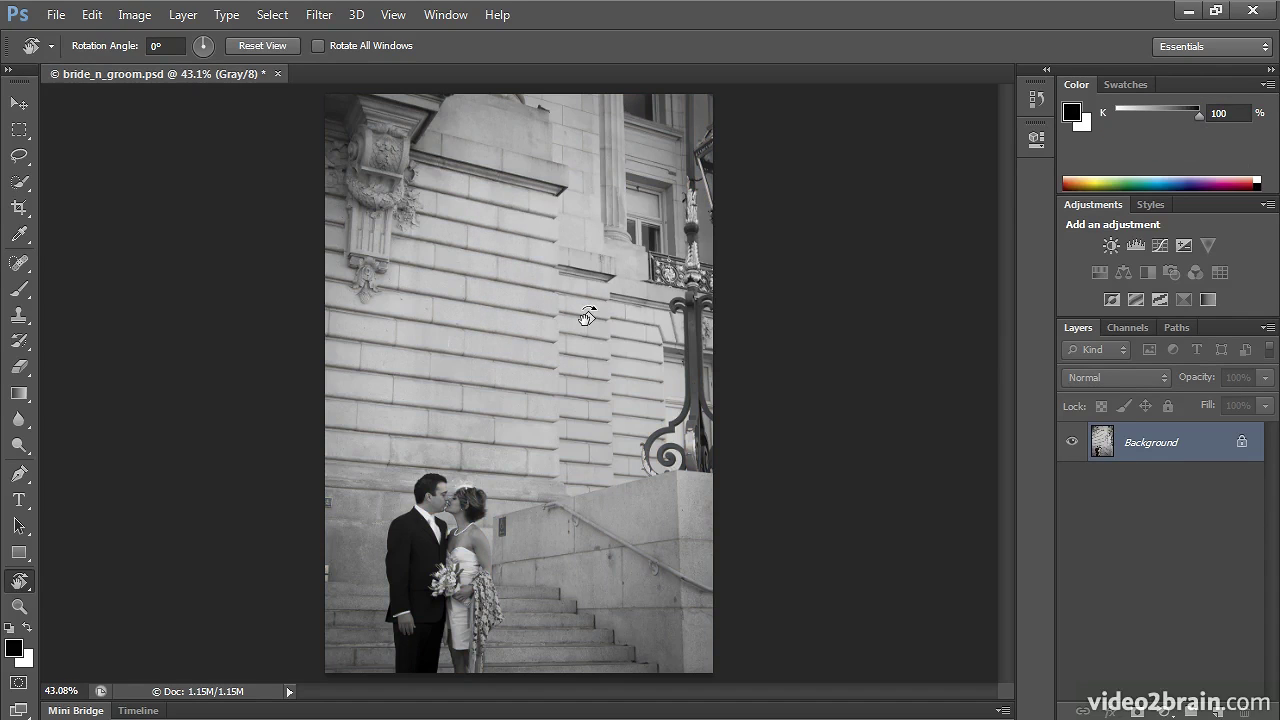
pyautogui.click(1033, 102)
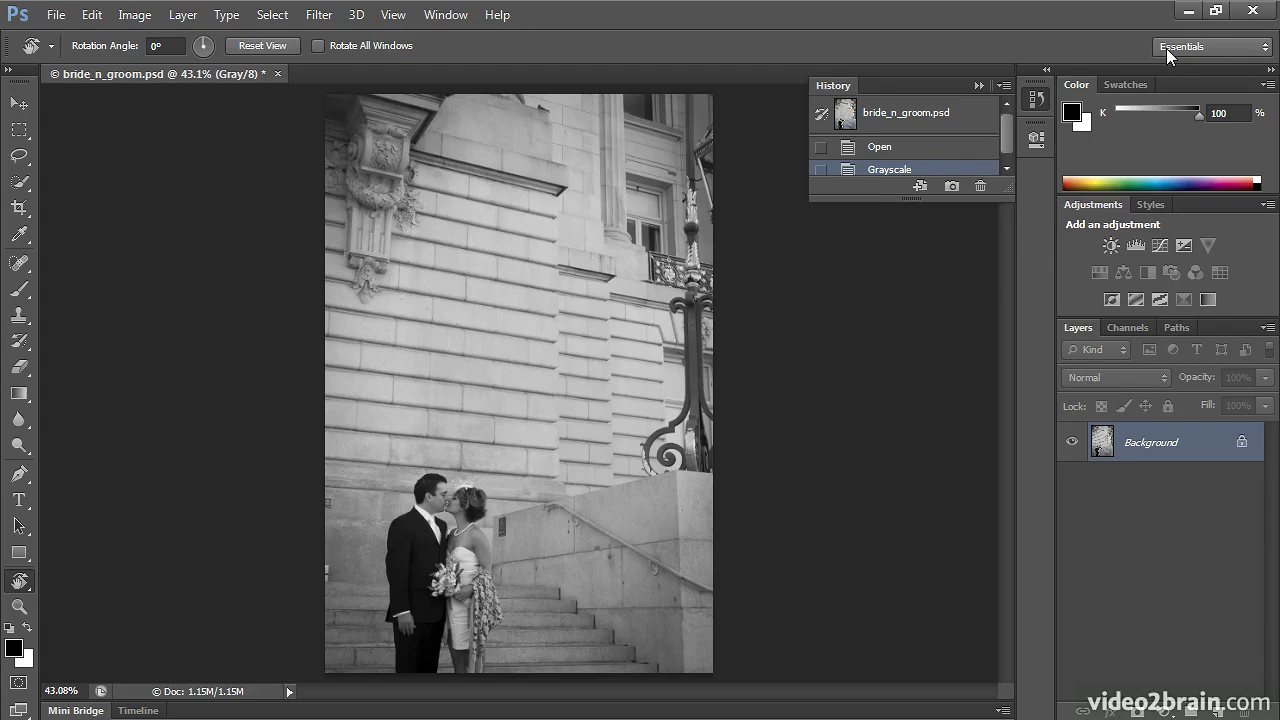
pyautogui.click(919, 187)
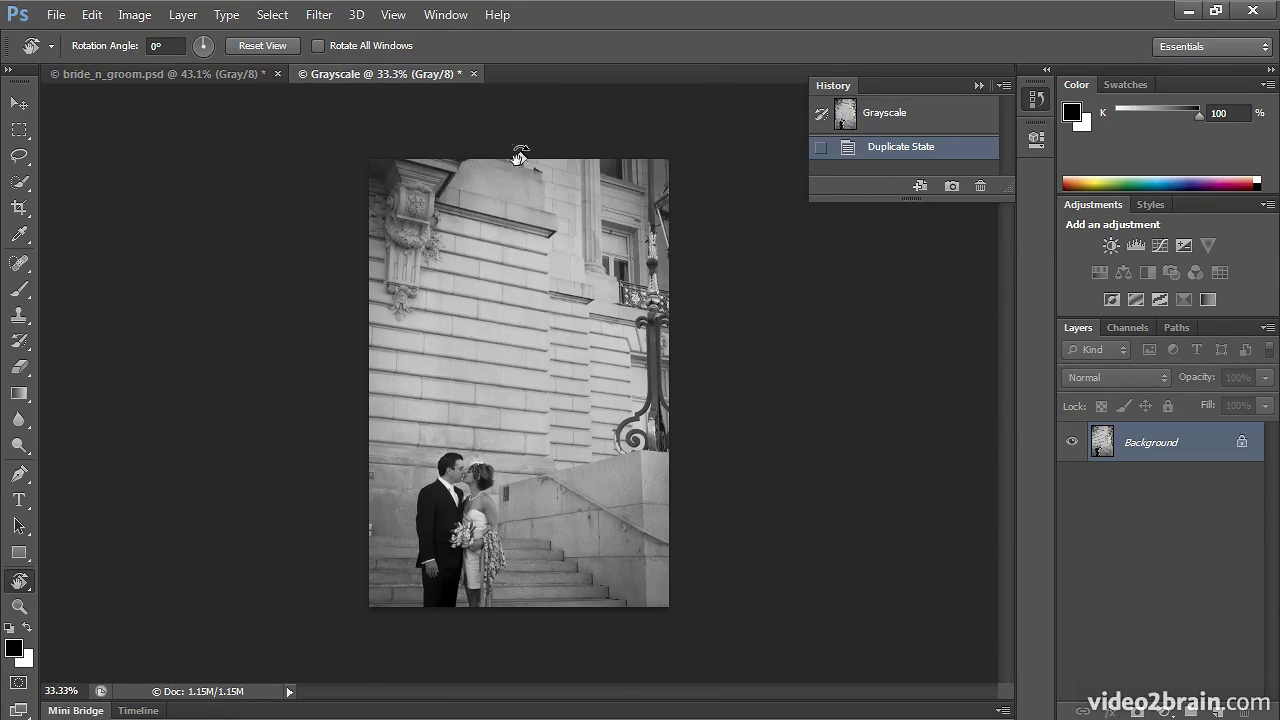
pyautogui.hotkey('ctrl', '0')
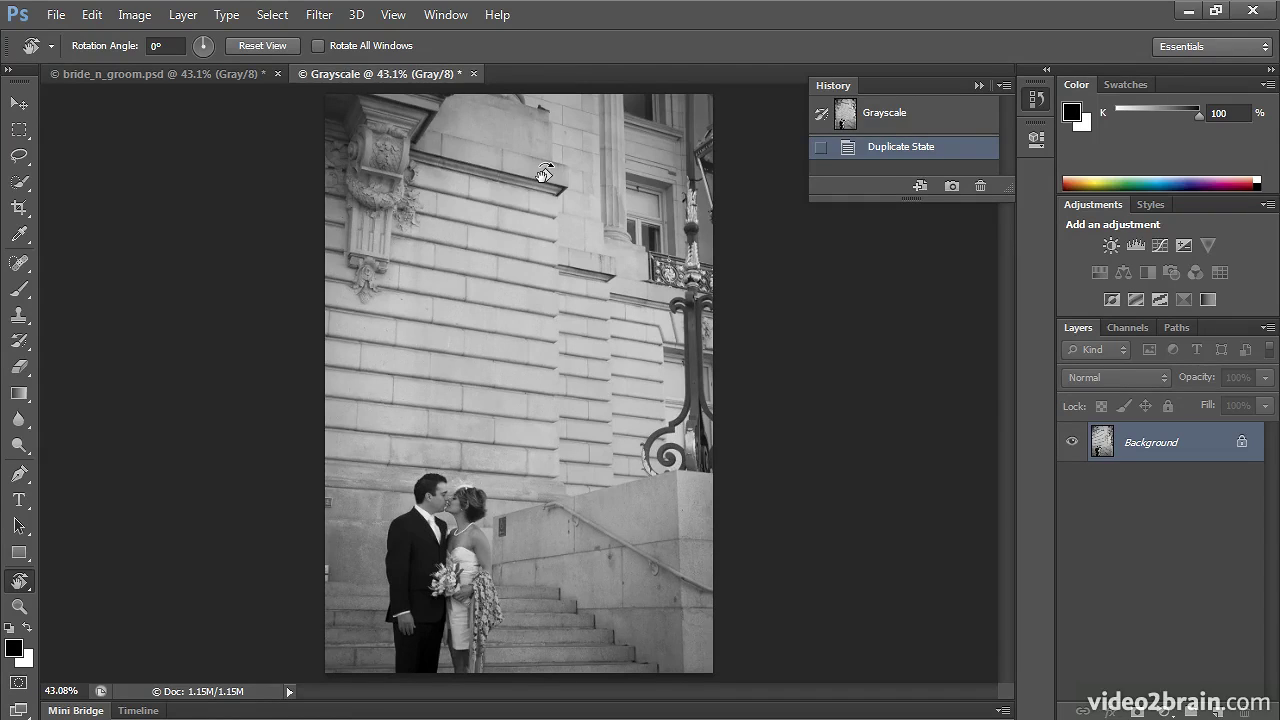
# Return to the bride_n_groom.psd document and restore its Open history state
pyautogui.click(89, 75)
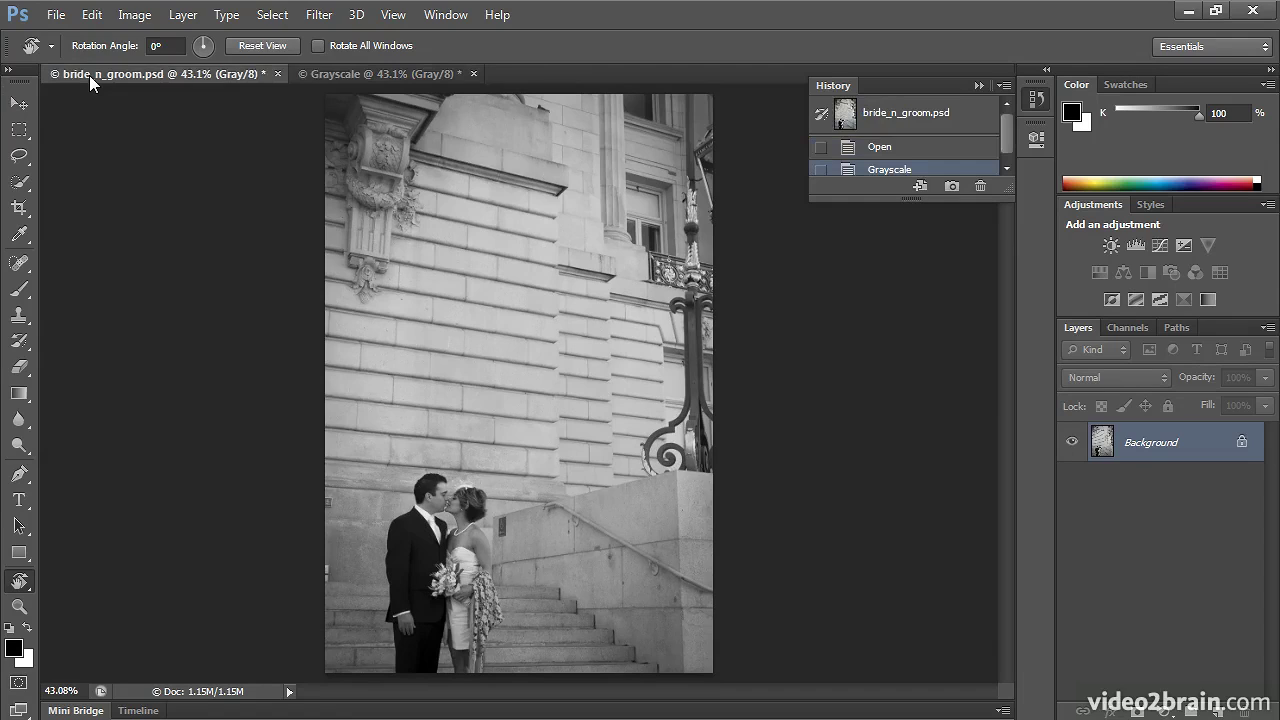
pyautogui.click(866, 148)
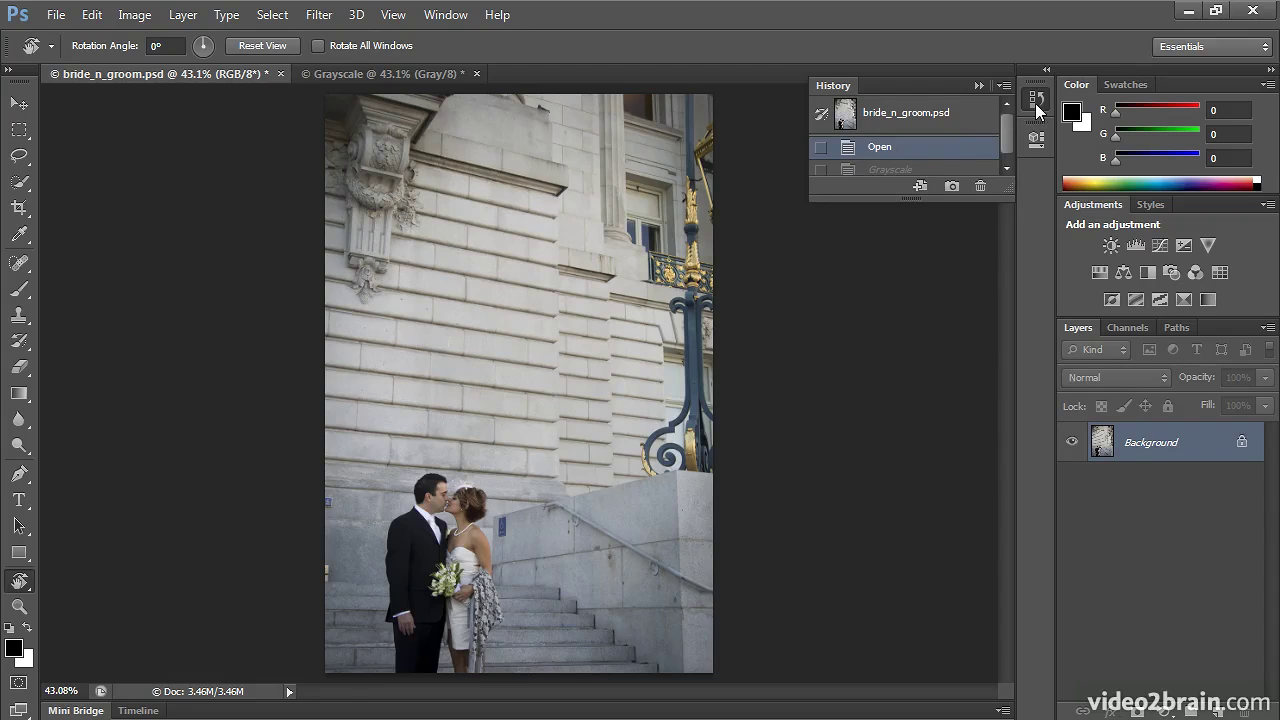
pyautogui.click(1037, 100)
# Remove the blue sign on the stair wall beside the bride with a rectangular selection and a Content-Aware fill, then deselect
pyautogui.click(19, 130)
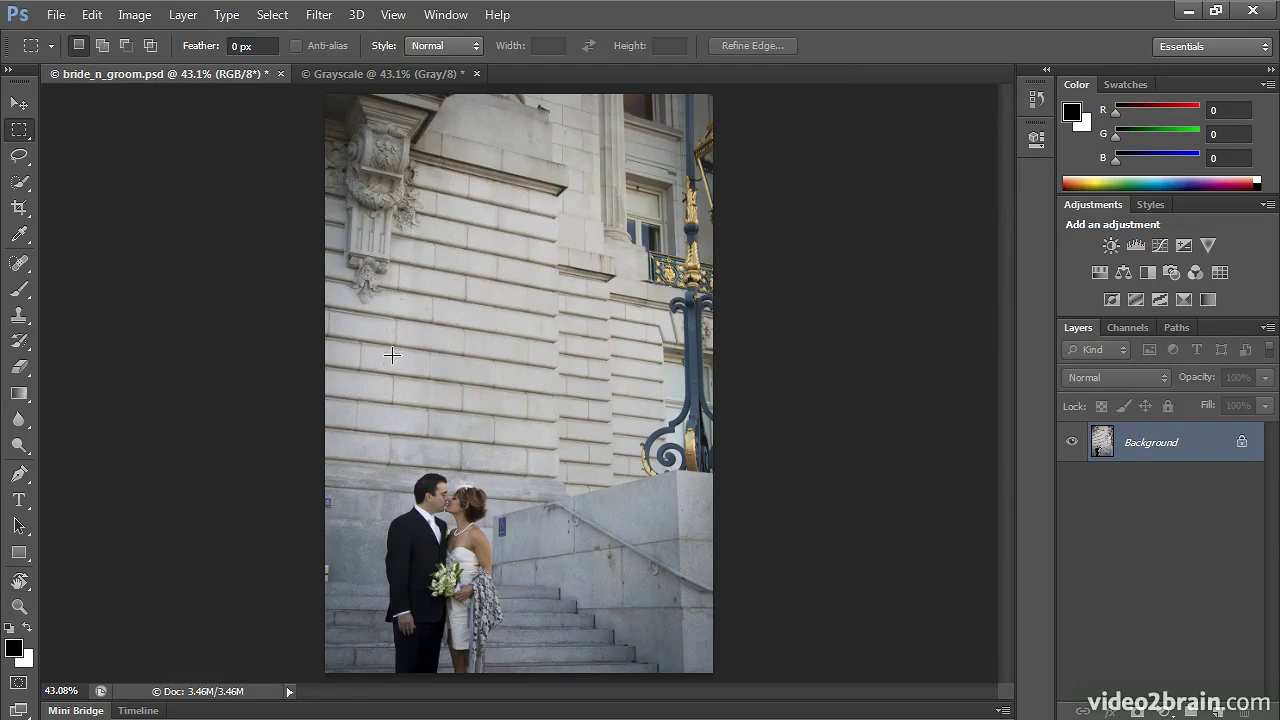
pyautogui.hotkey('ctrl', '+')
pyautogui.hotkey('ctrl', '+')
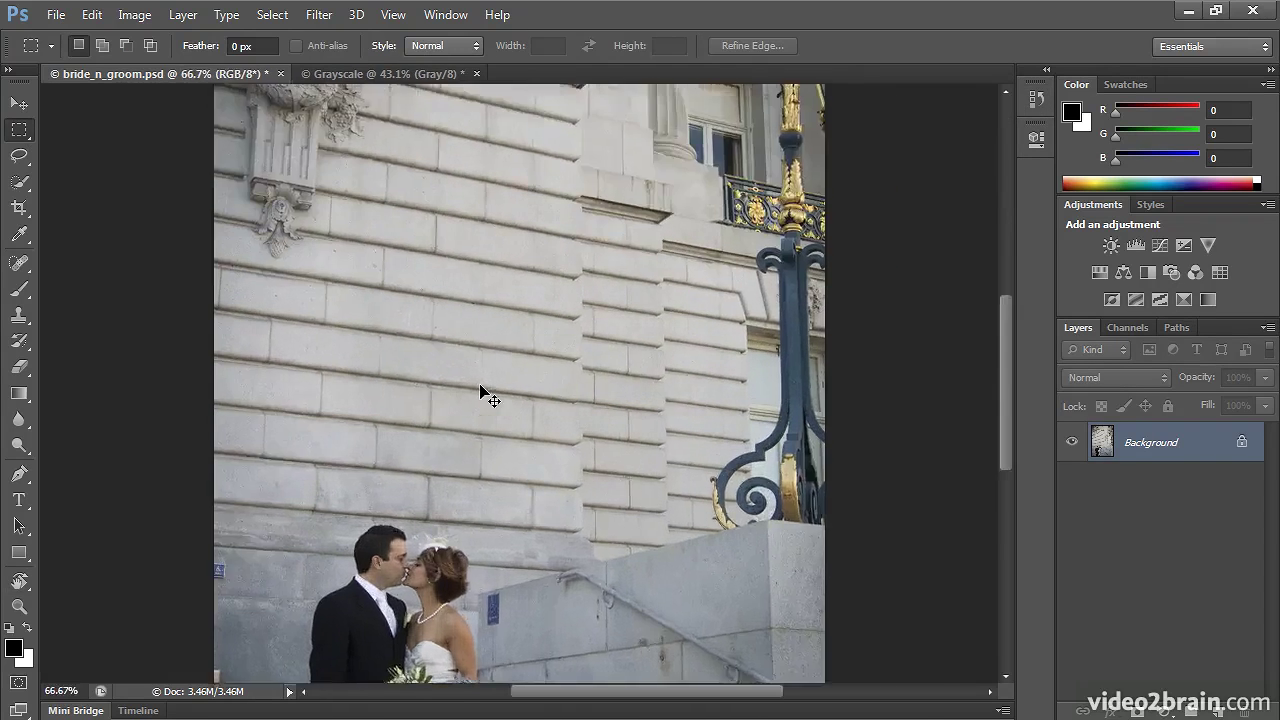
pyautogui.hotkey('ctrl', '+')
pyautogui.scroll(-5, 446, 315)
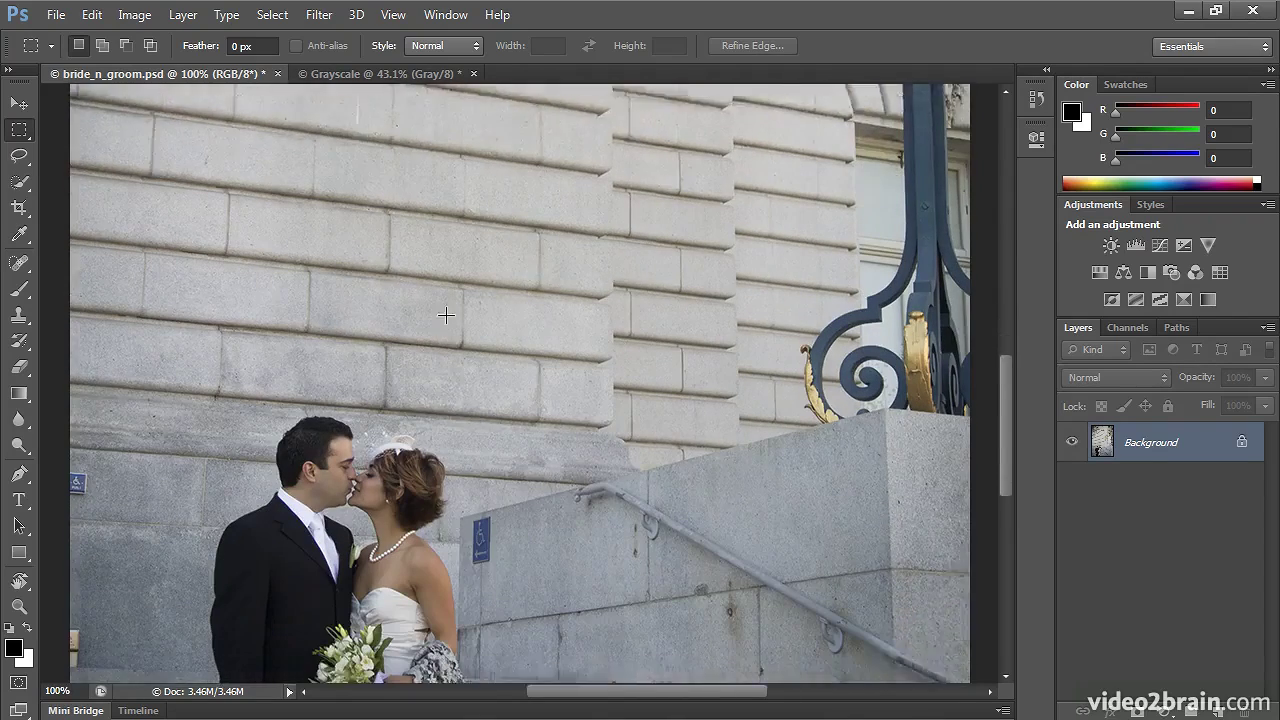
pyautogui.scroll(-2, 446, 315)
pyautogui.moveTo(488, 470); pyautogui.dragTo(470, 417)
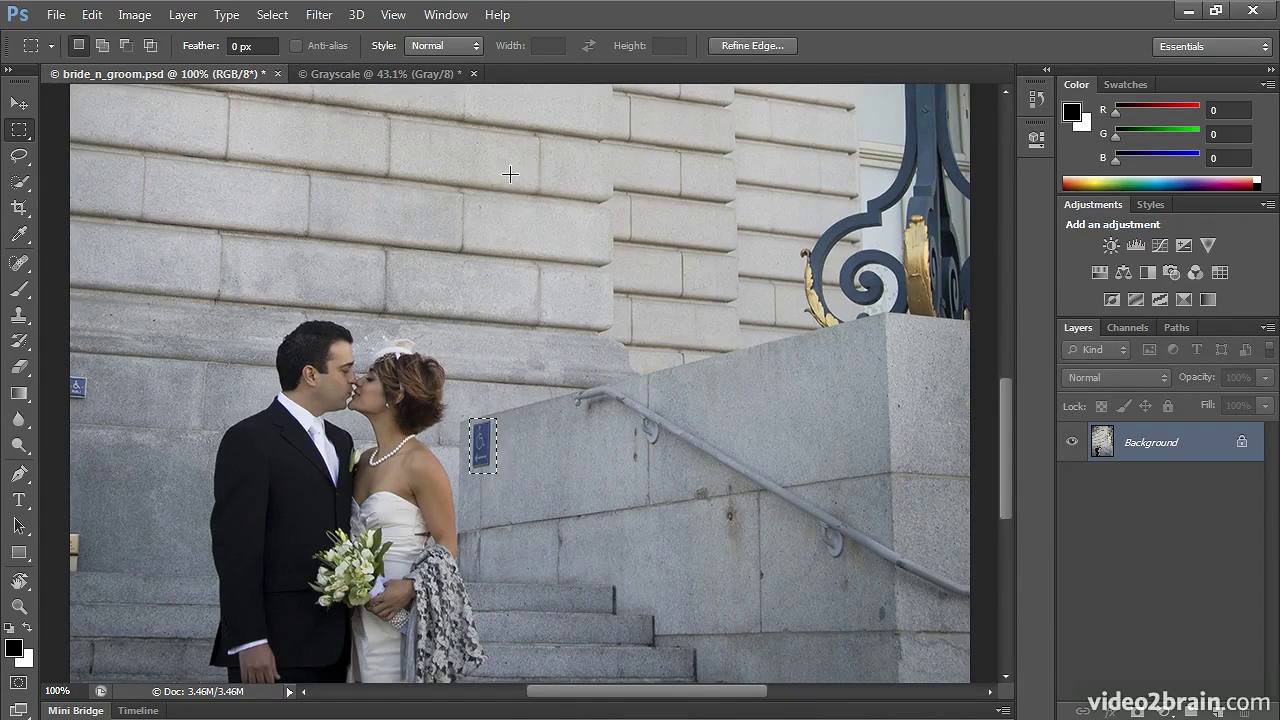
pyautogui.click(91, 14)
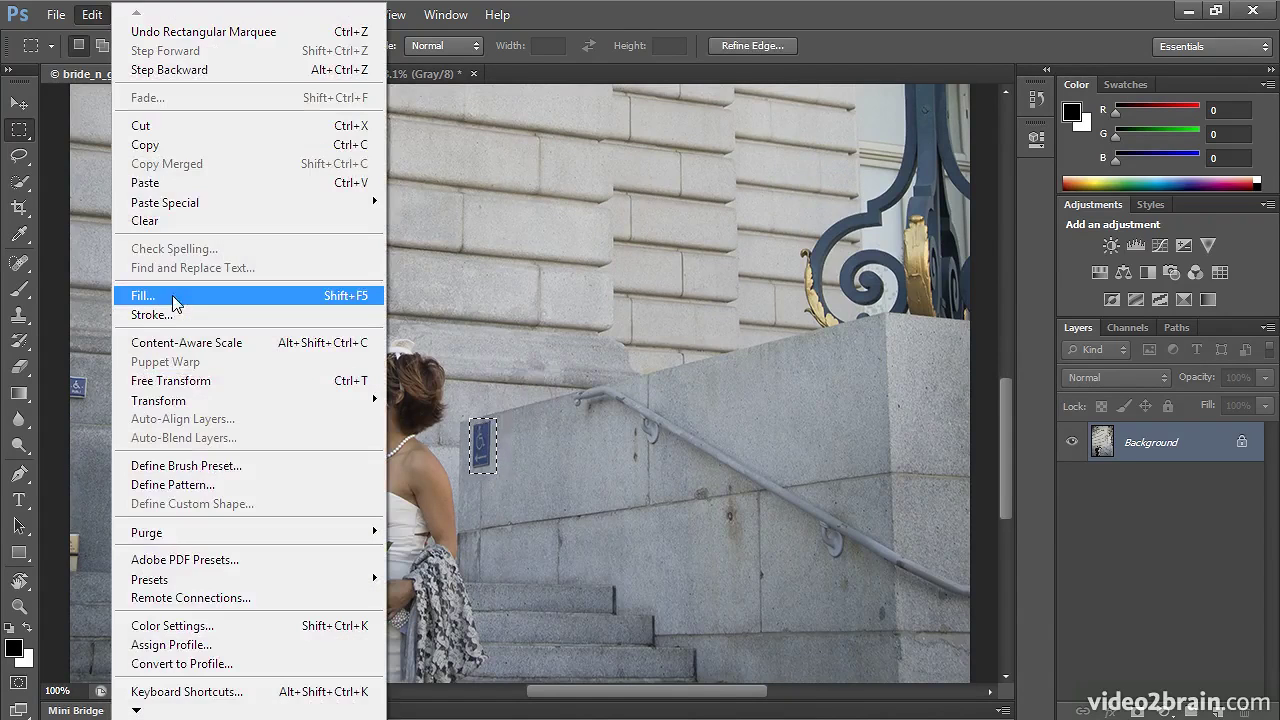
pyautogui.click(173, 304)
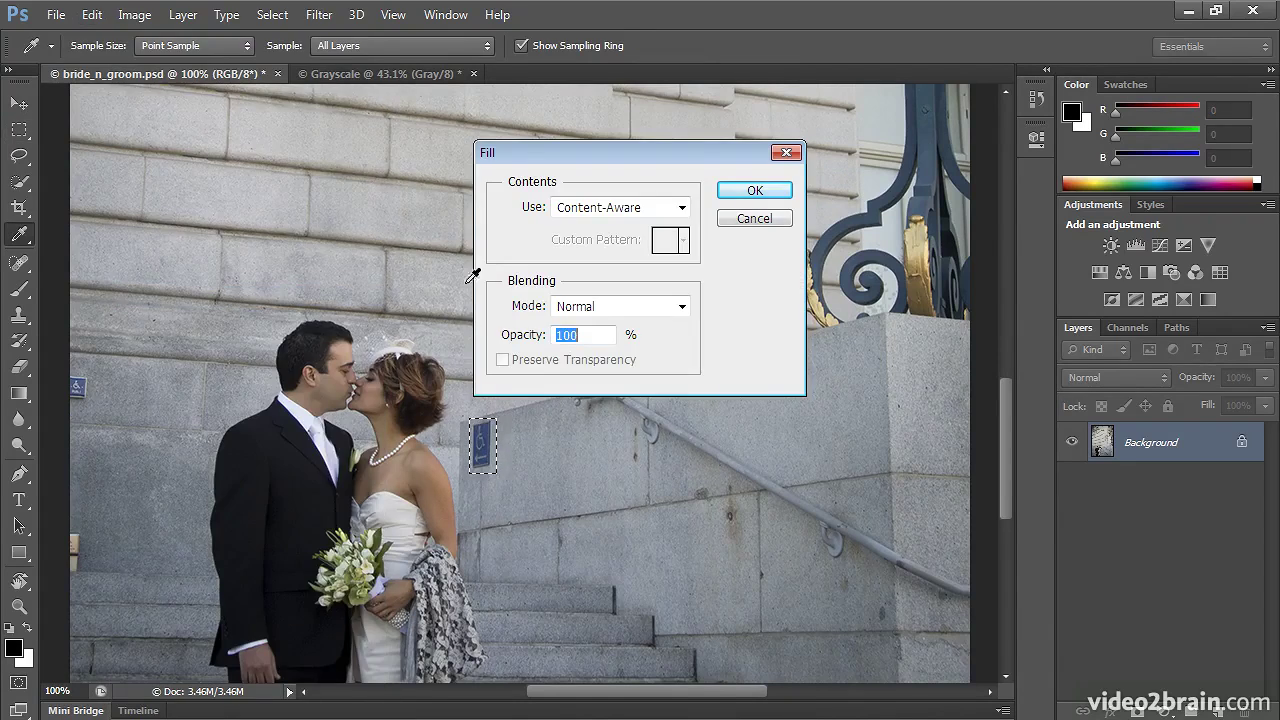
pyautogui.click(755, 190)
pyautogui.hotkey('ctrl', 'd')
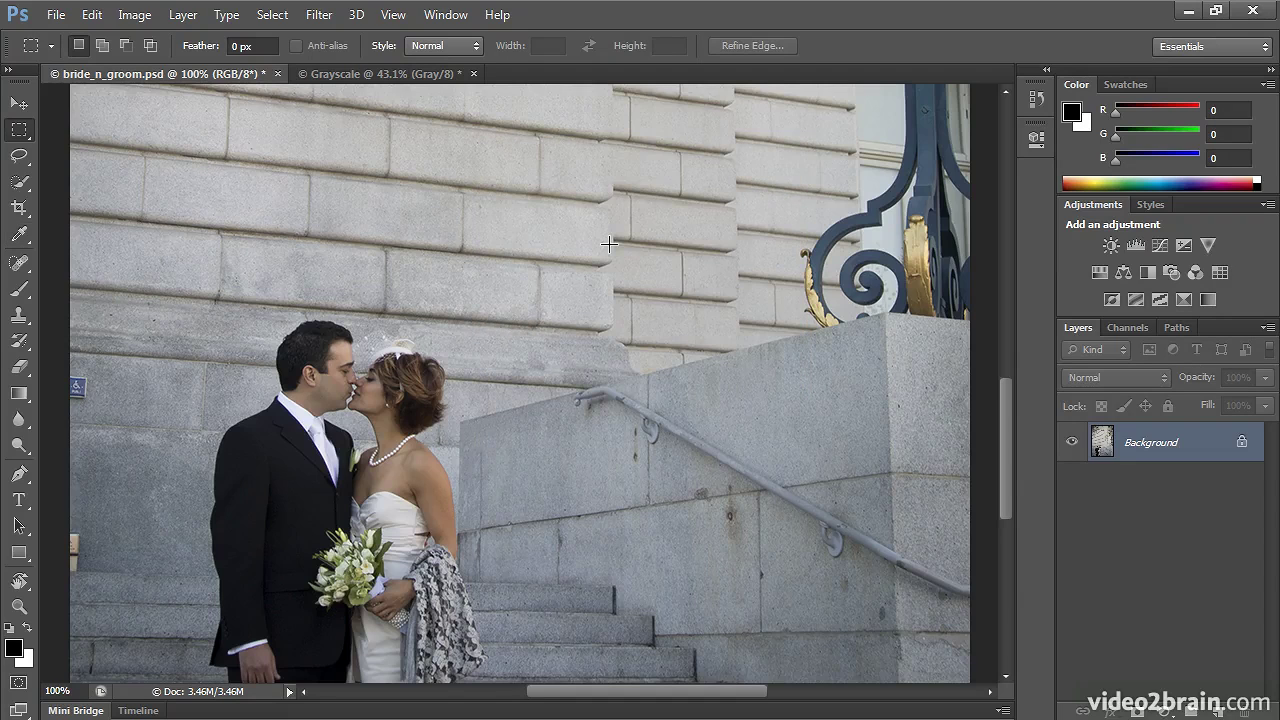
# Select the small blue sign at the photo's left edge with a rectangular marquee and remove it with a Content-Aware fill
pyautogui.moveTo(74, 395); pyautogui.dragTo(52, 372)
pyautogui.click(92, 14)
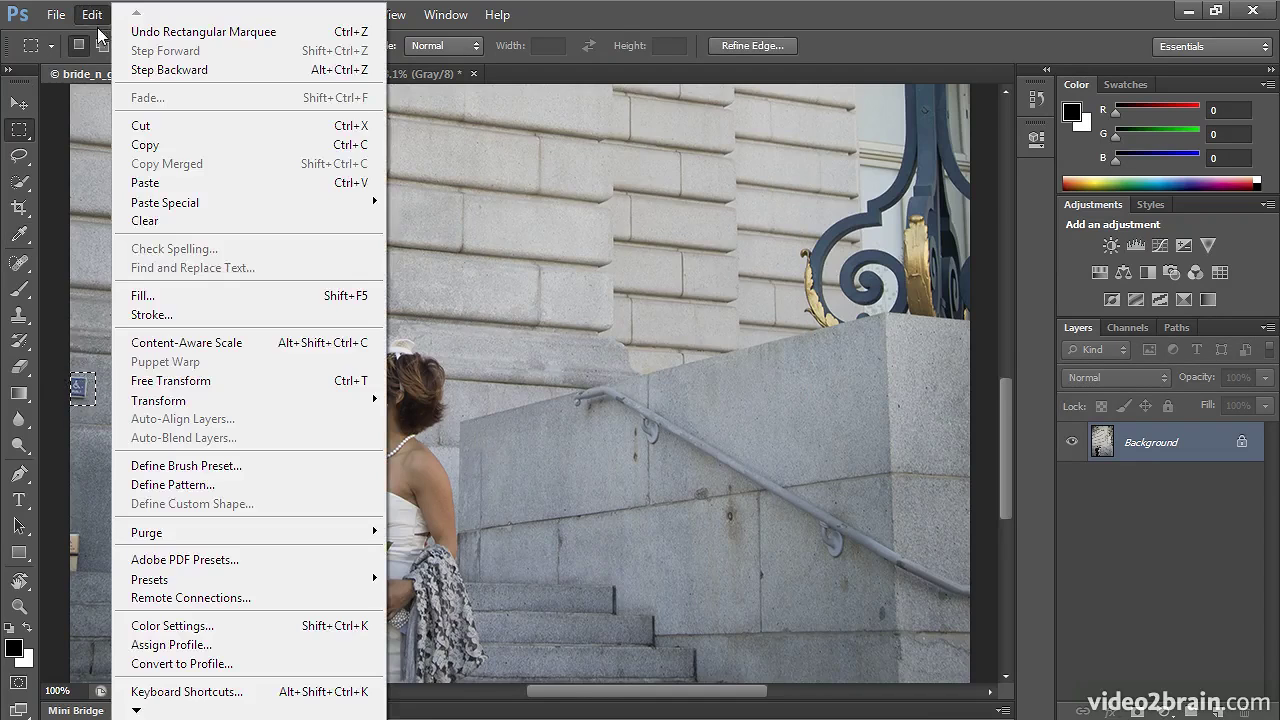
pyautogui.click(142, 295)
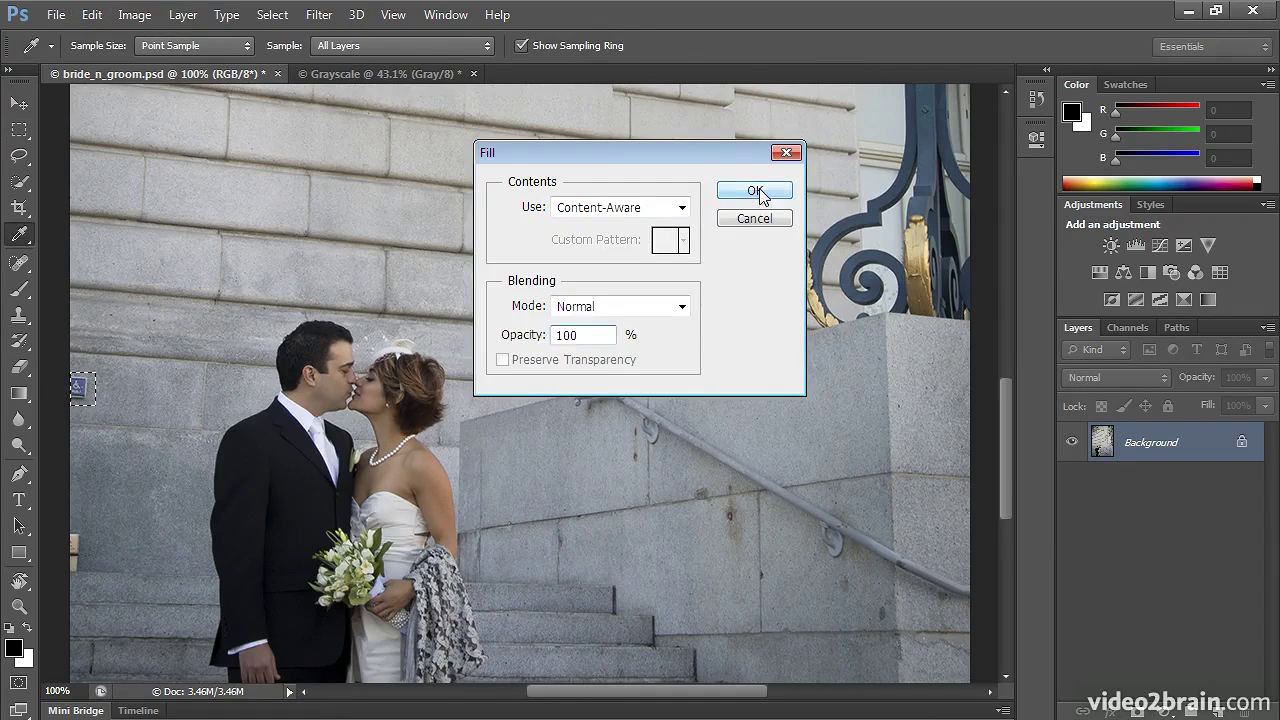
pyautogui.click(755, 191)
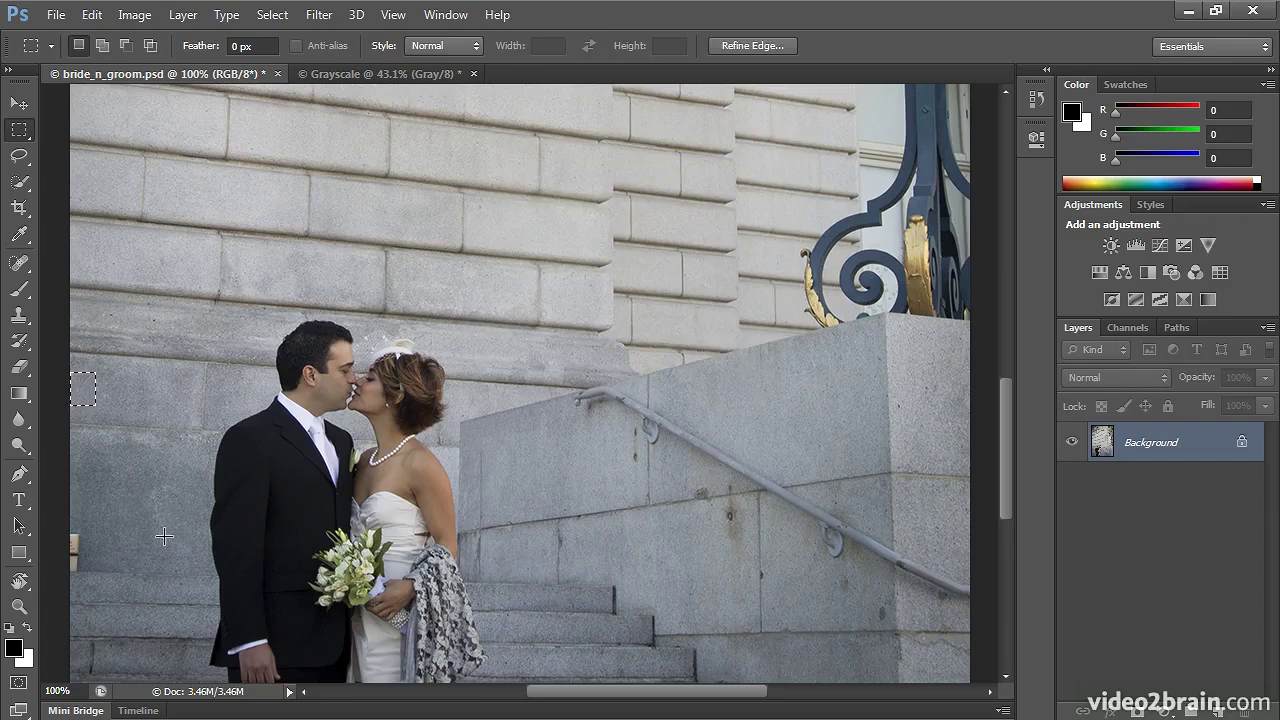
# Remove the beige object at the photo's left edge above the steps with a rectangular selection and Content-Aware fill, and clear the selection
pyautogui.moveTo(95, 527); pyautogui.dragTo(48, 576)
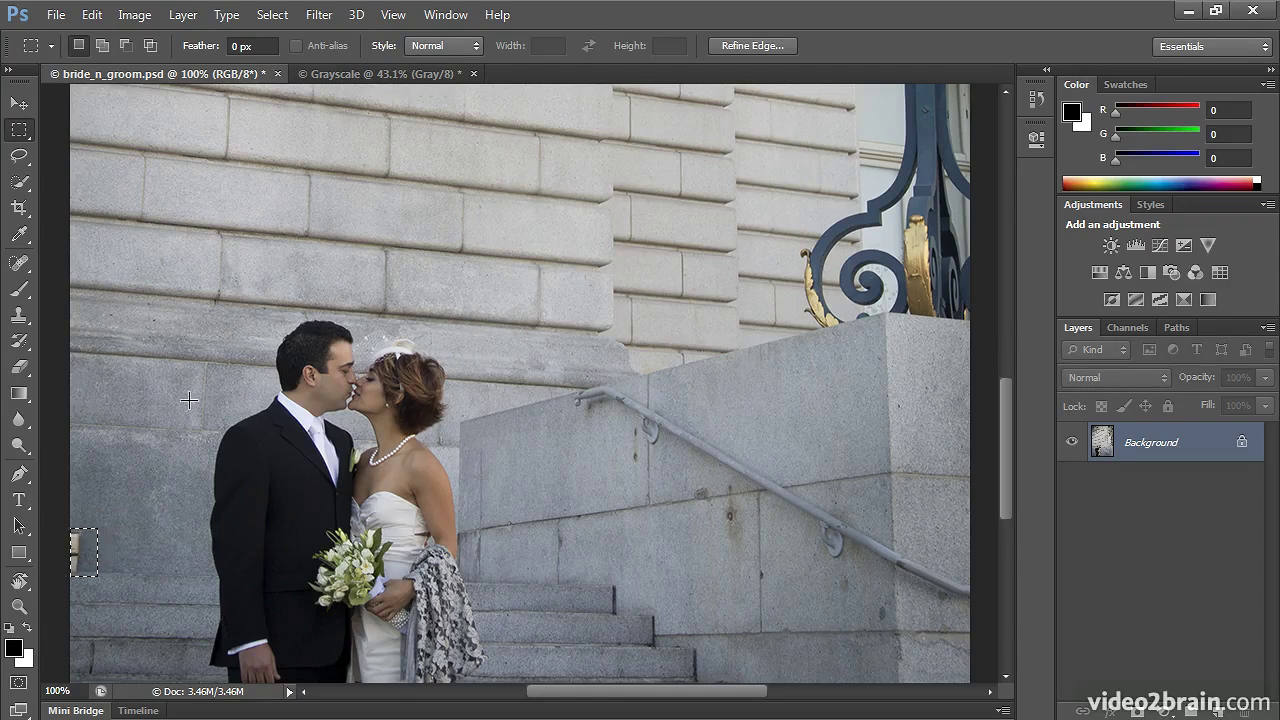
pyautogui.click(90, 15)
pyautogui.click(168, 290)
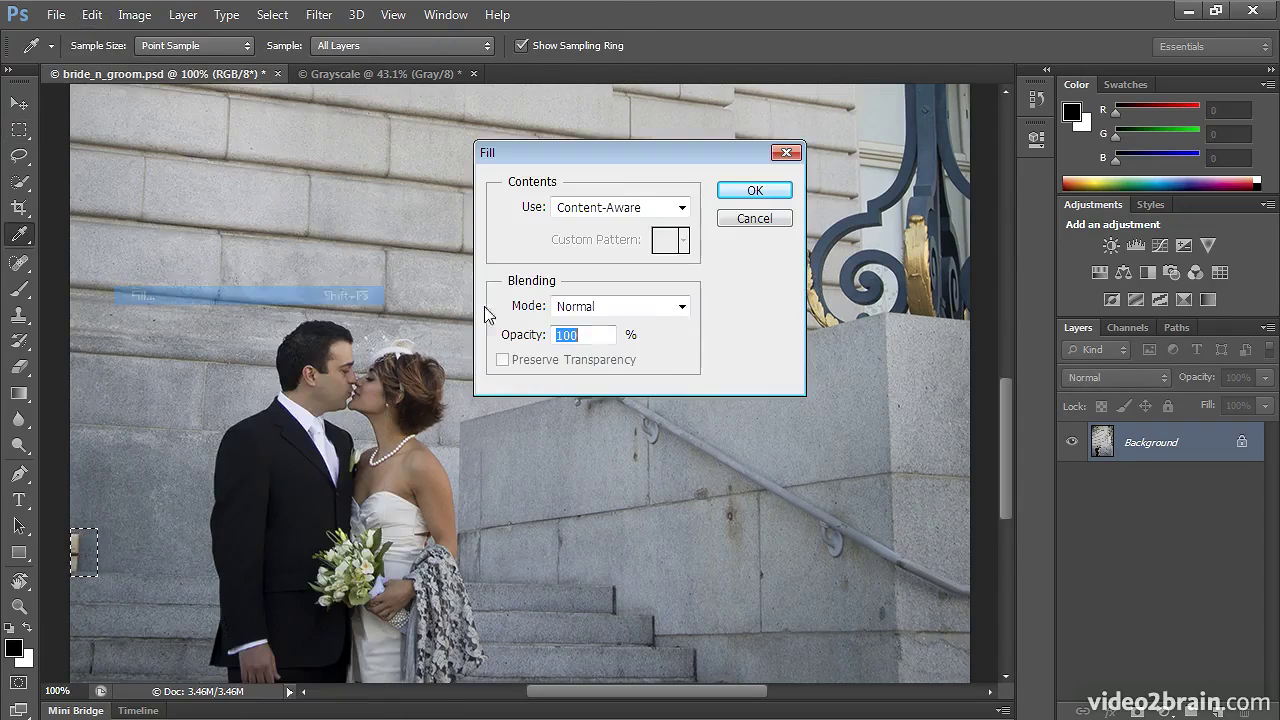
pyautogui.click(732, 190)
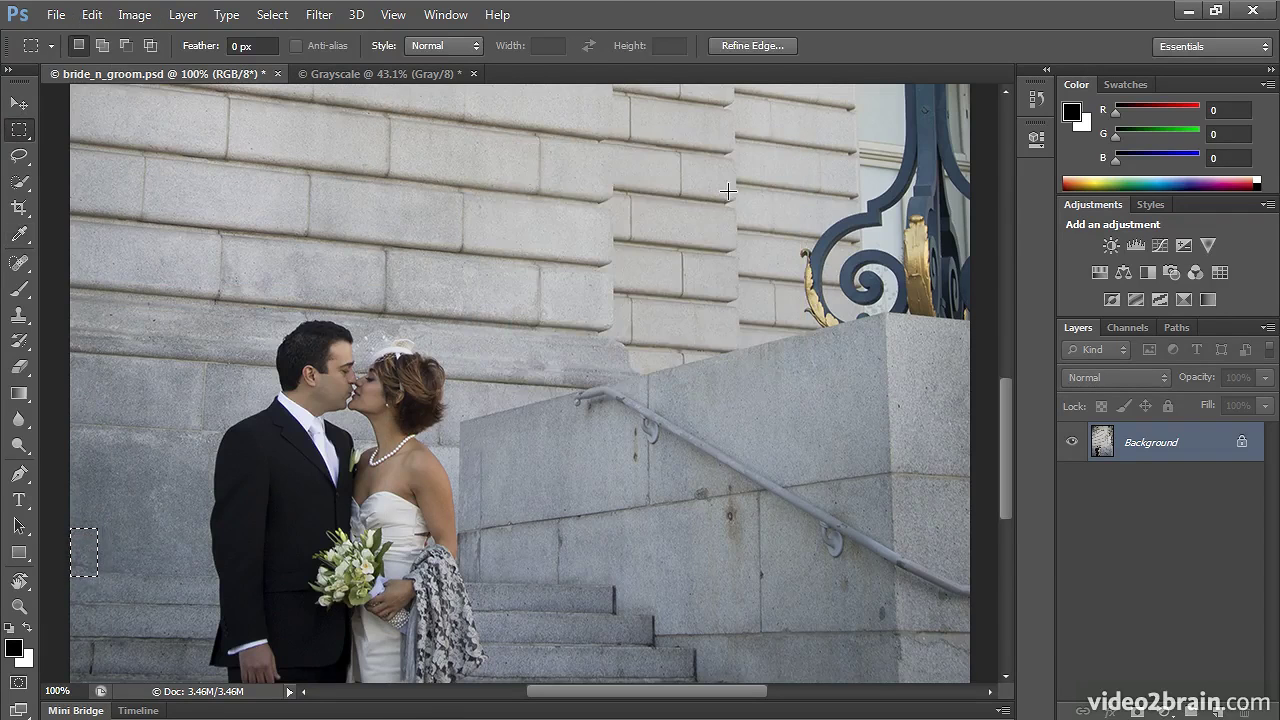
pyautogui.hotkey('ctrl', 'd')
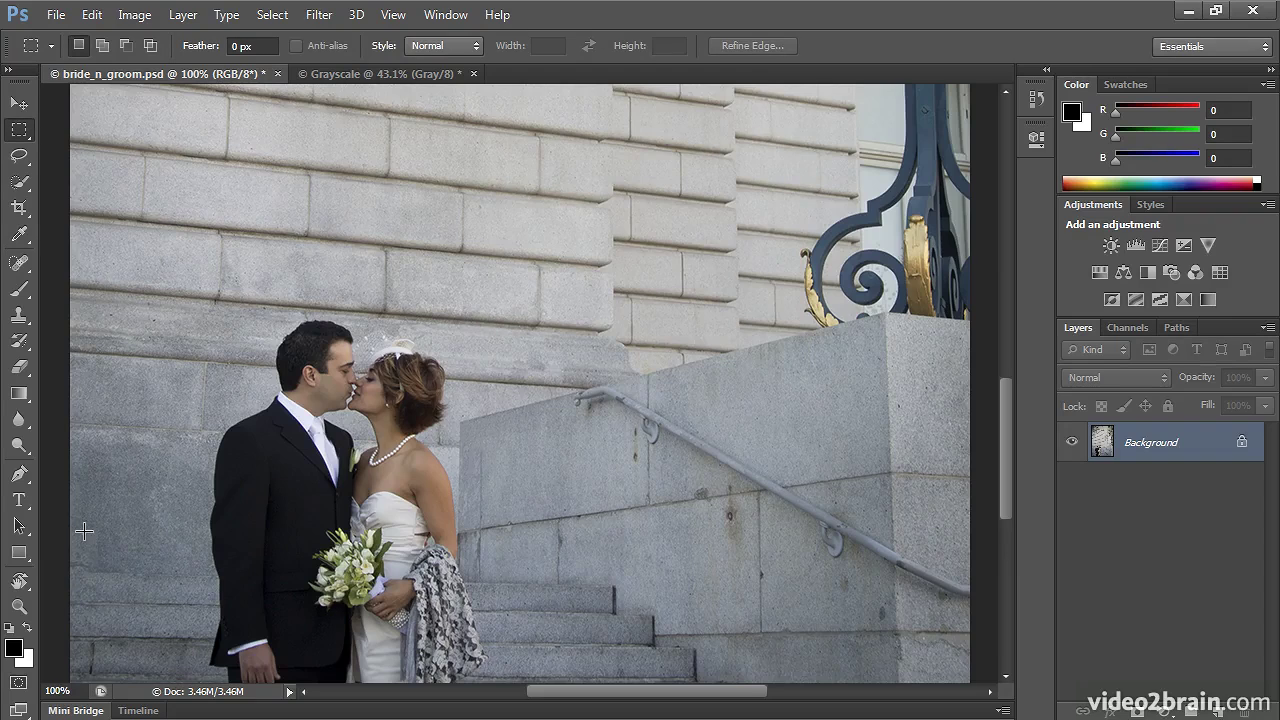
pyautogui.hotkey('ctrl', '0')
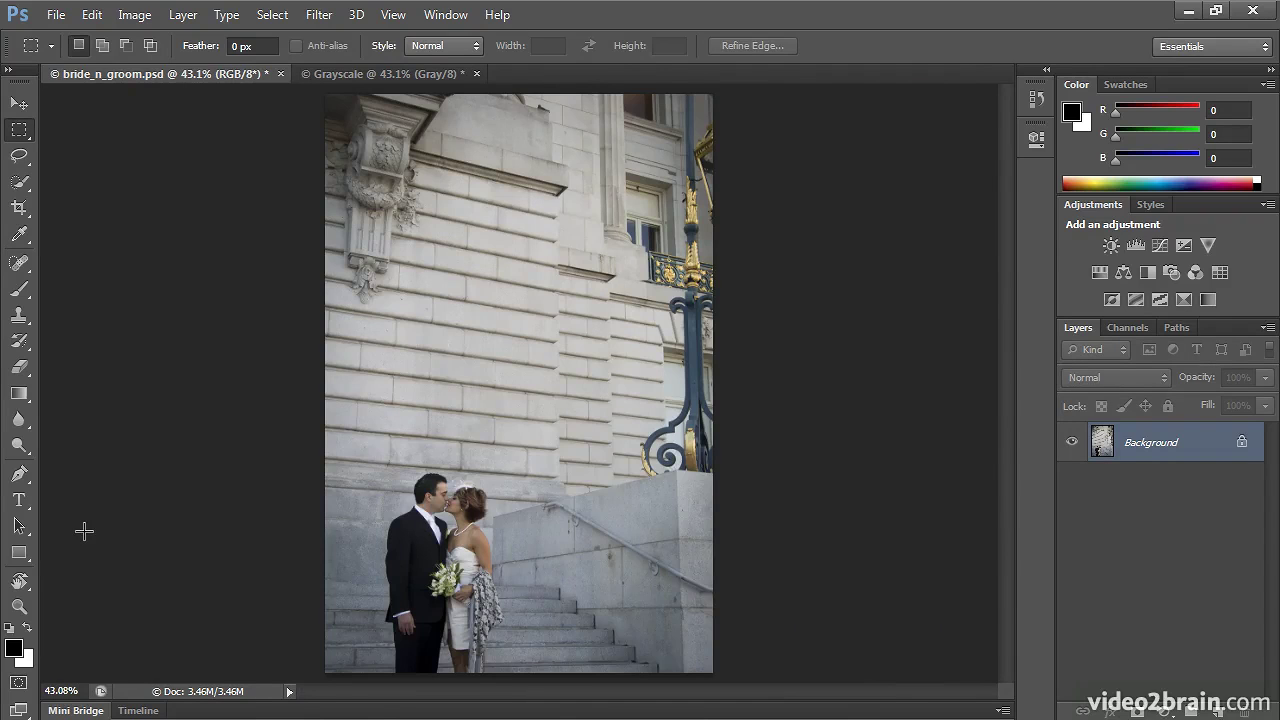
pyautogui.click(135, 14)
pyautogui.moveTo(144, 65)
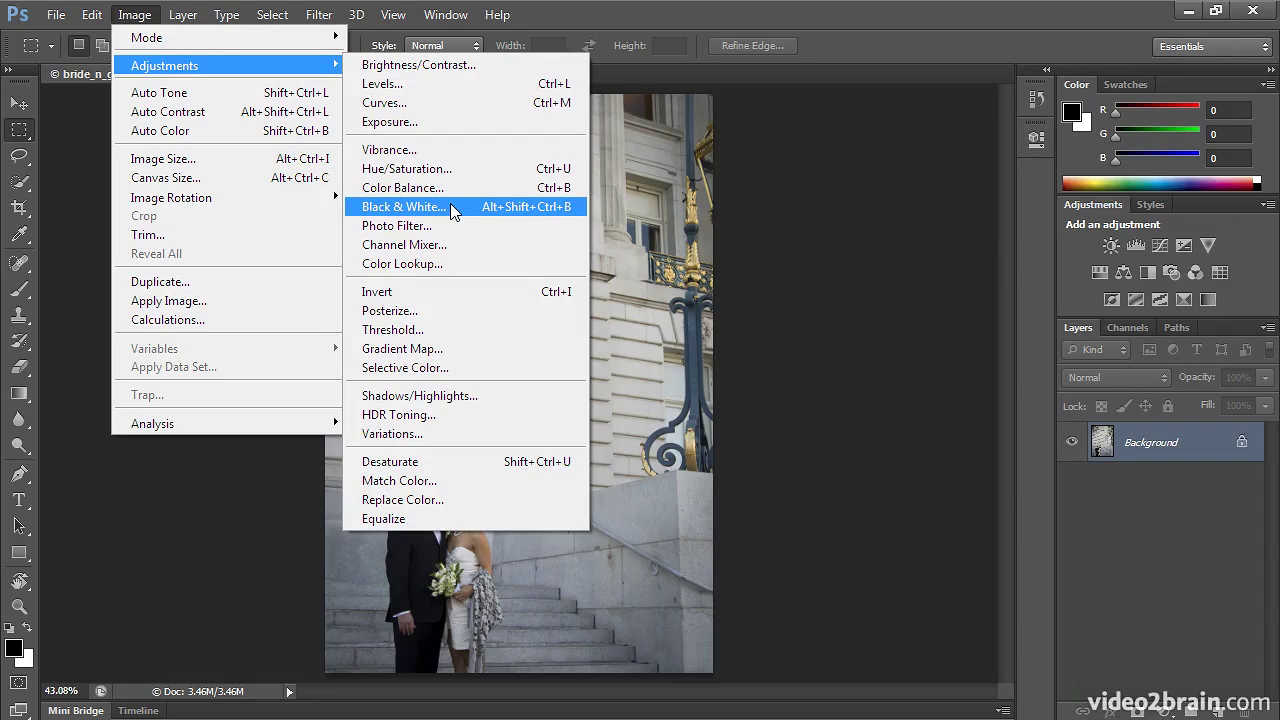
pyautogui.click(634, 15)
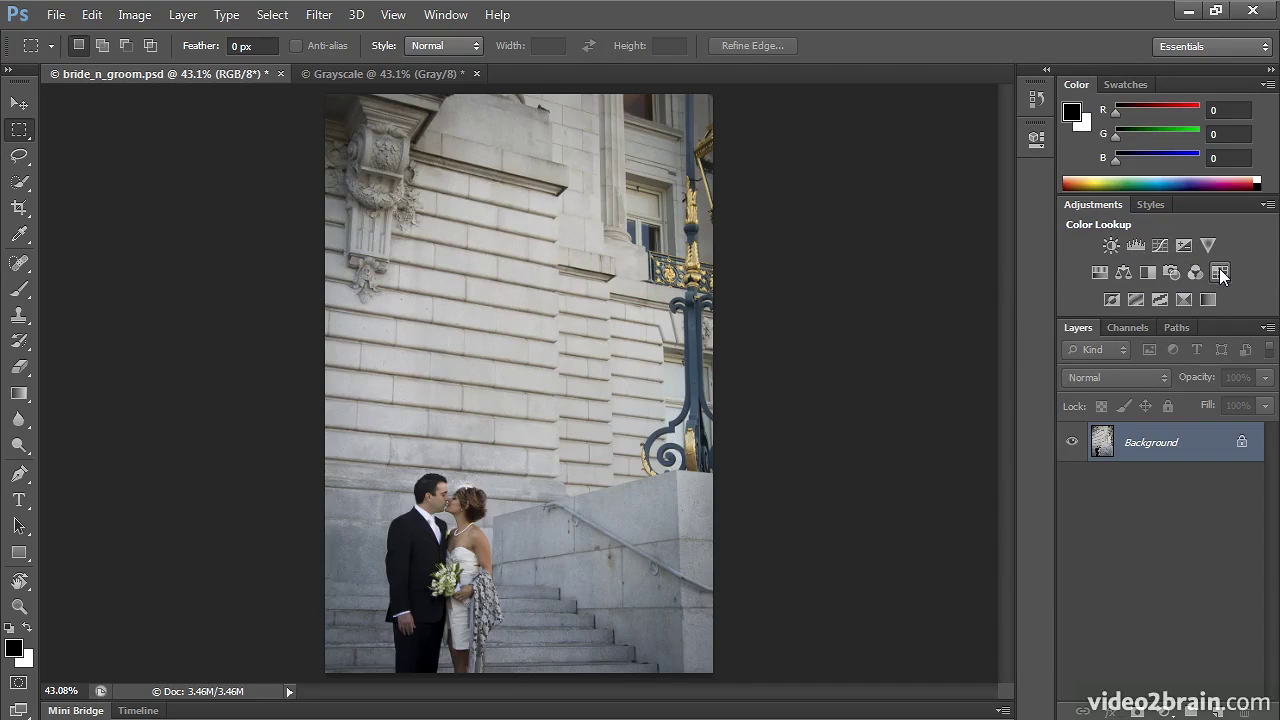
# Add a Black & White adjustment layer above the Background layer
pyautogui.click(1148, 271)
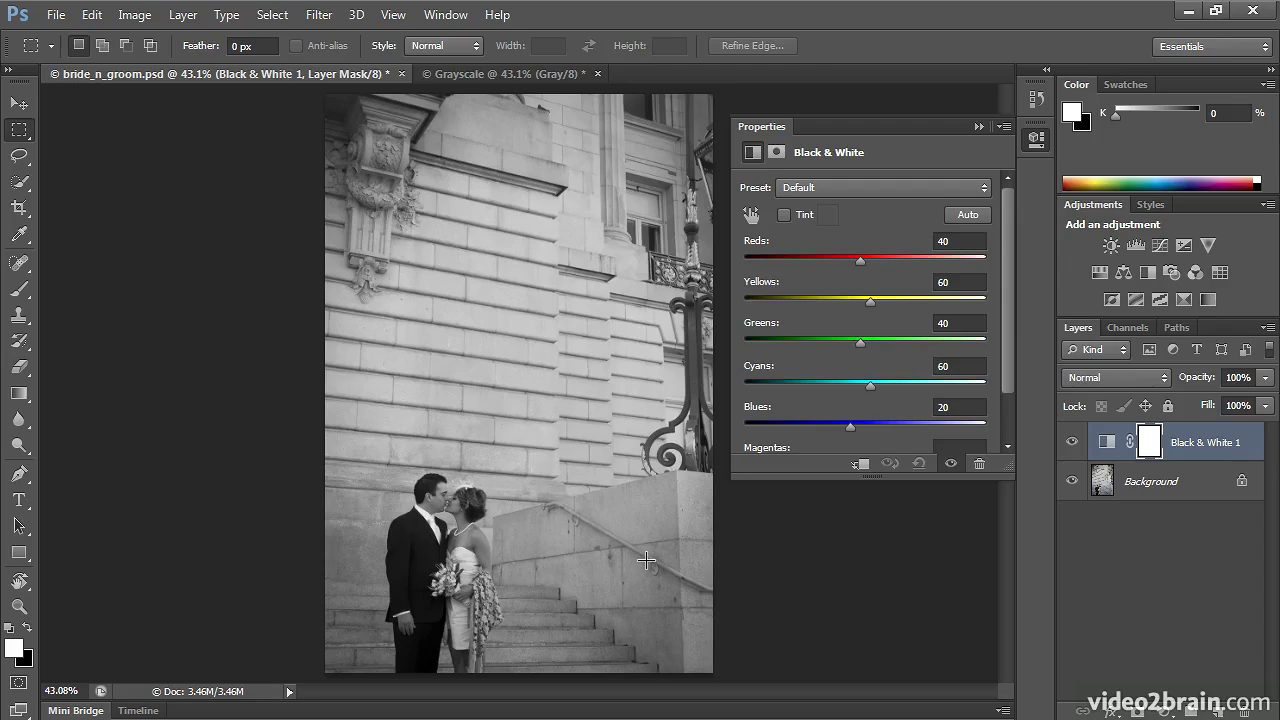
pyautogui.click(134, 14)
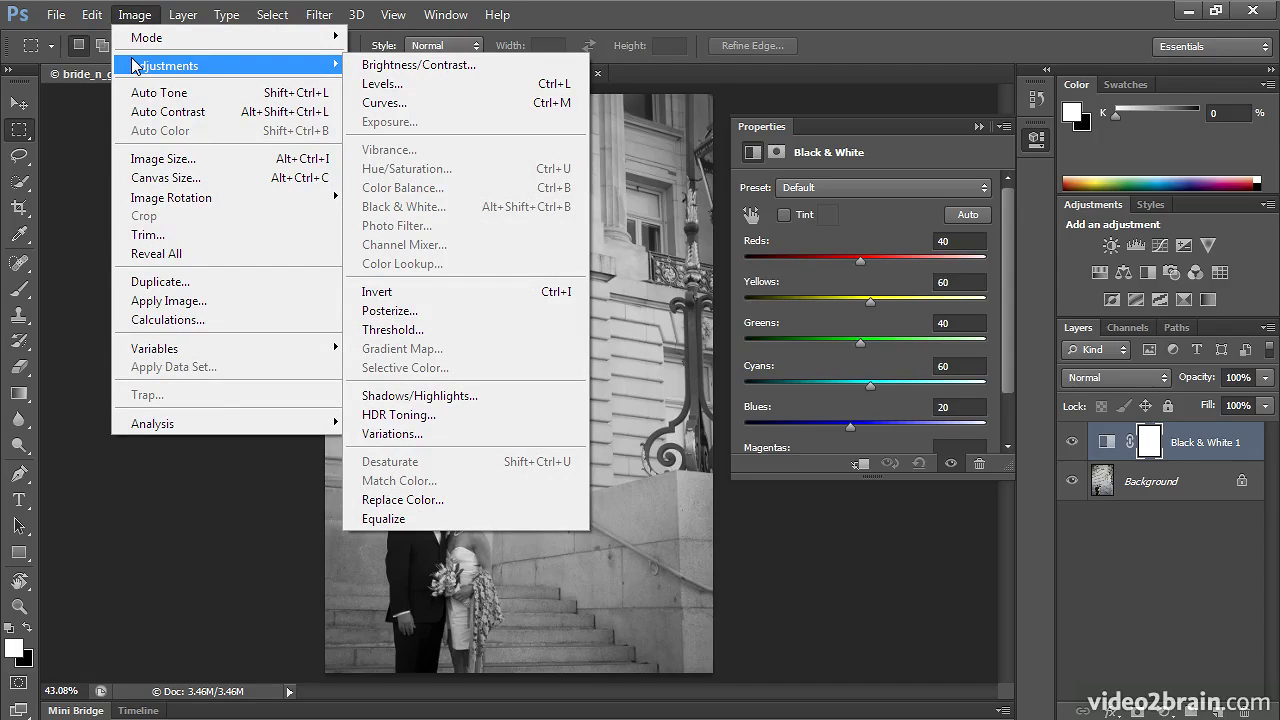
pyautogui.click(132, 13)
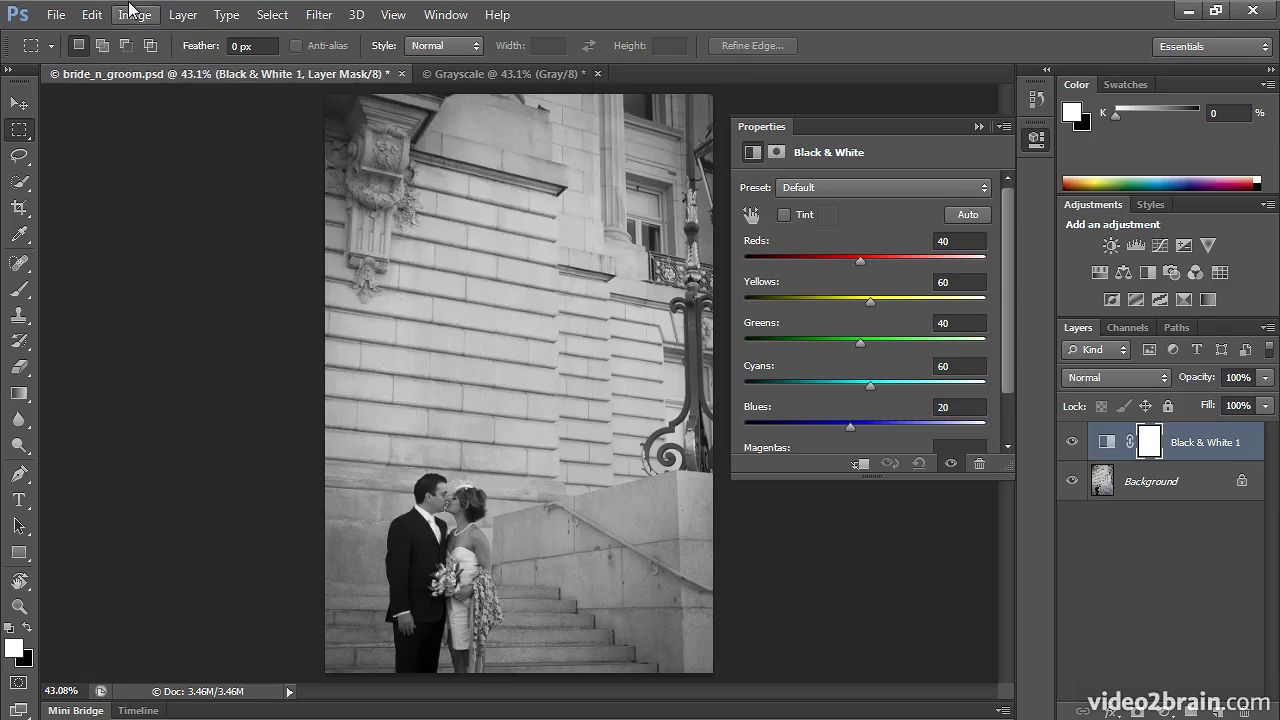
# Set the Black & White adjustment's Reds to 79, Yellows to 67 and Greens to 44
pyautogui.moveTo(1007, 477); pyautogui.dragTo(1007, 588)
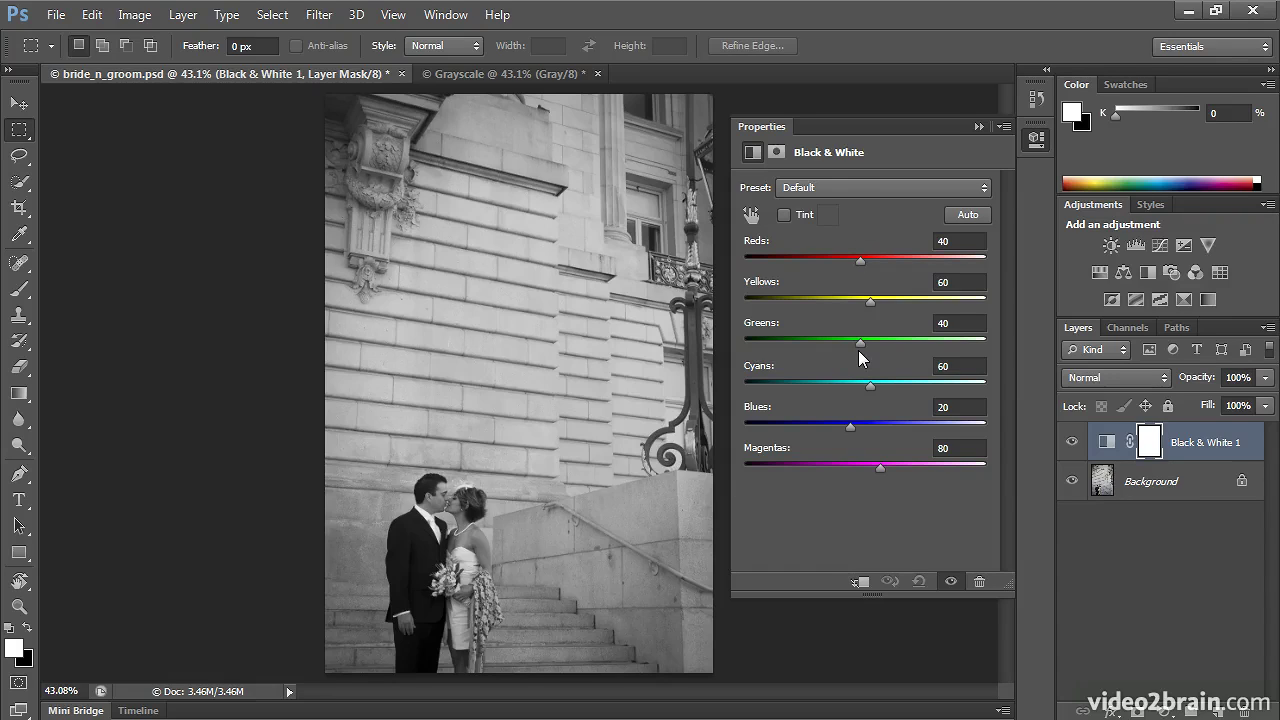
pyautogui.moveTo(860, 261)
pyautogui.mouseDown()
pyautogui.moveTo(796, 259)
pyautogui.moveTo(897, 268)
pyautogui.moveTo(854, 276)
pyautogui.moveTo(839, 266)
pyautogui.moveTo(935, 267)
pyautogui.moveTo(801, 257)
pyautogui.moveTo(893, 261)
pyautogui.moveTo(827, 264)
pyautogui.moveTo(861, 264)
pyautogui.mouseUp()
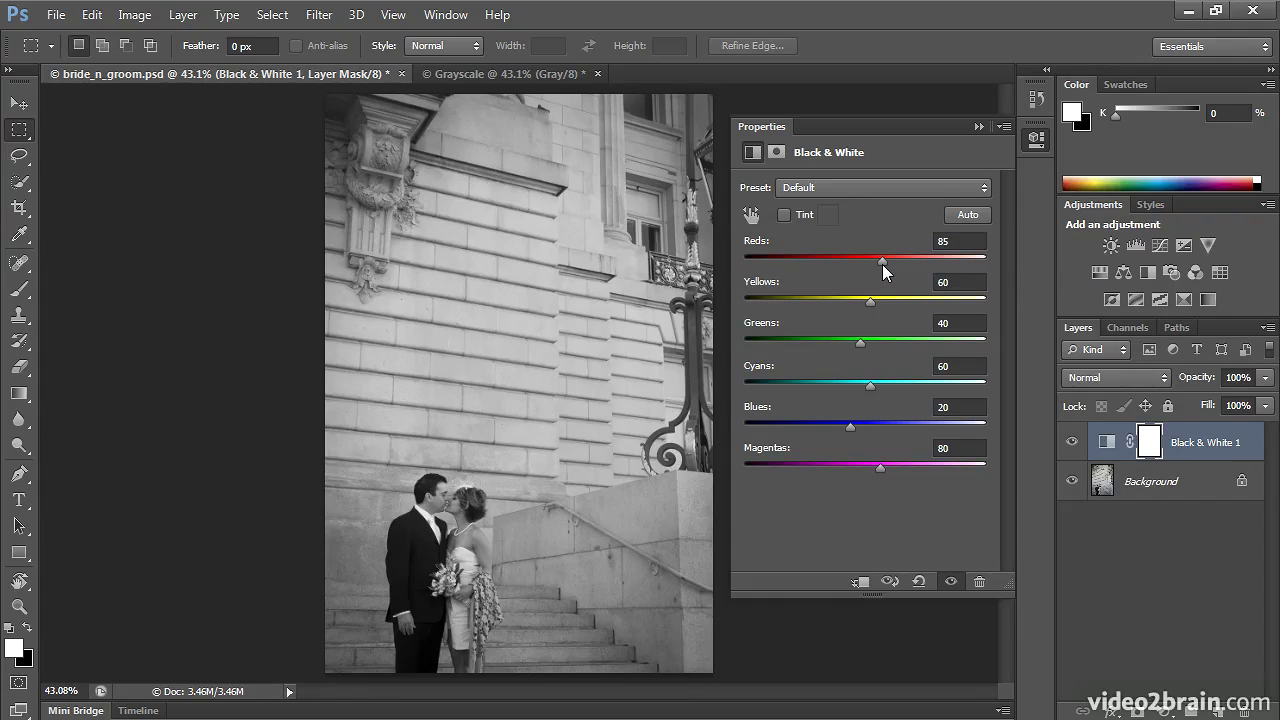
pyautogui.moveTo(883, 266)
pyautogui.mouseDown()
pyautogui.moveTo(860, 266)
pyautogui.moveTo(894, 266)
pyautogui.moveTo(863, 268)
pyautogui.moveTo(880, 266)
pyautogui.mouseUp()
pyautogui.hotkey('ctrl', '+')
pyautogui.hotkey('ctrl', '+')
pyautogui.scroll(-3, 665, 355)
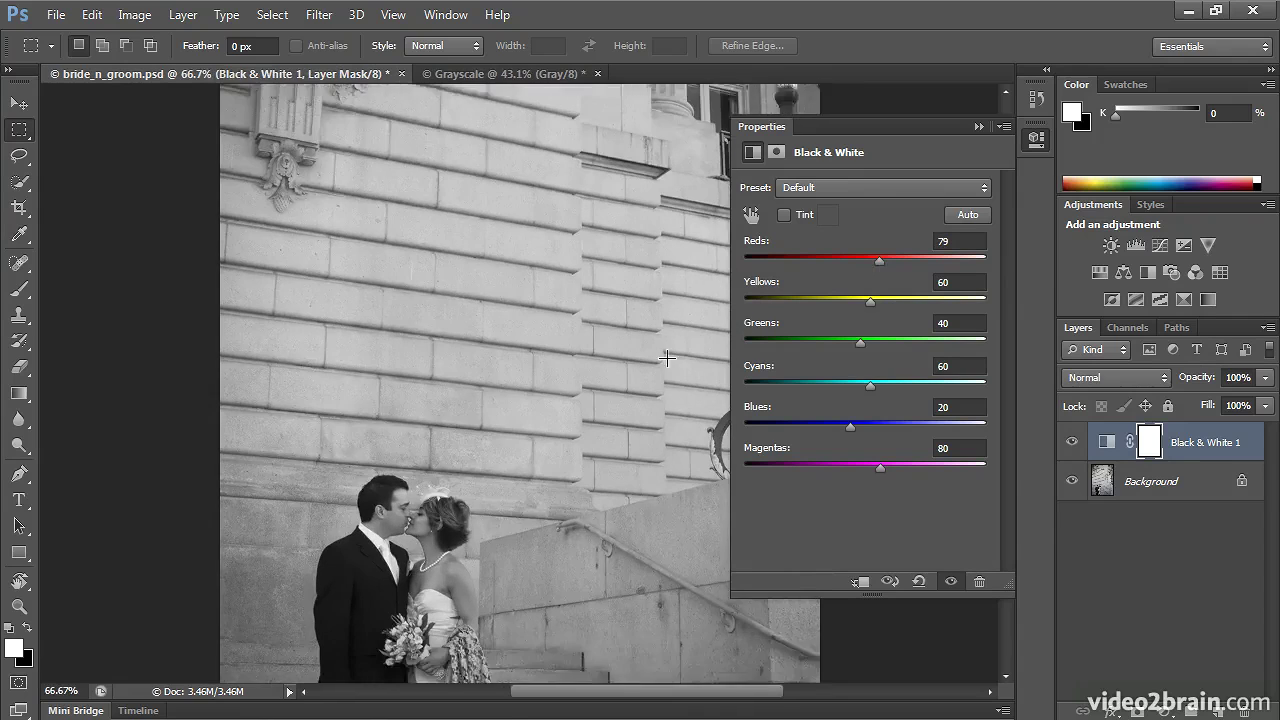
pyautogui.moveTo(871, 299); pyautogui.dragTo(864, 351)
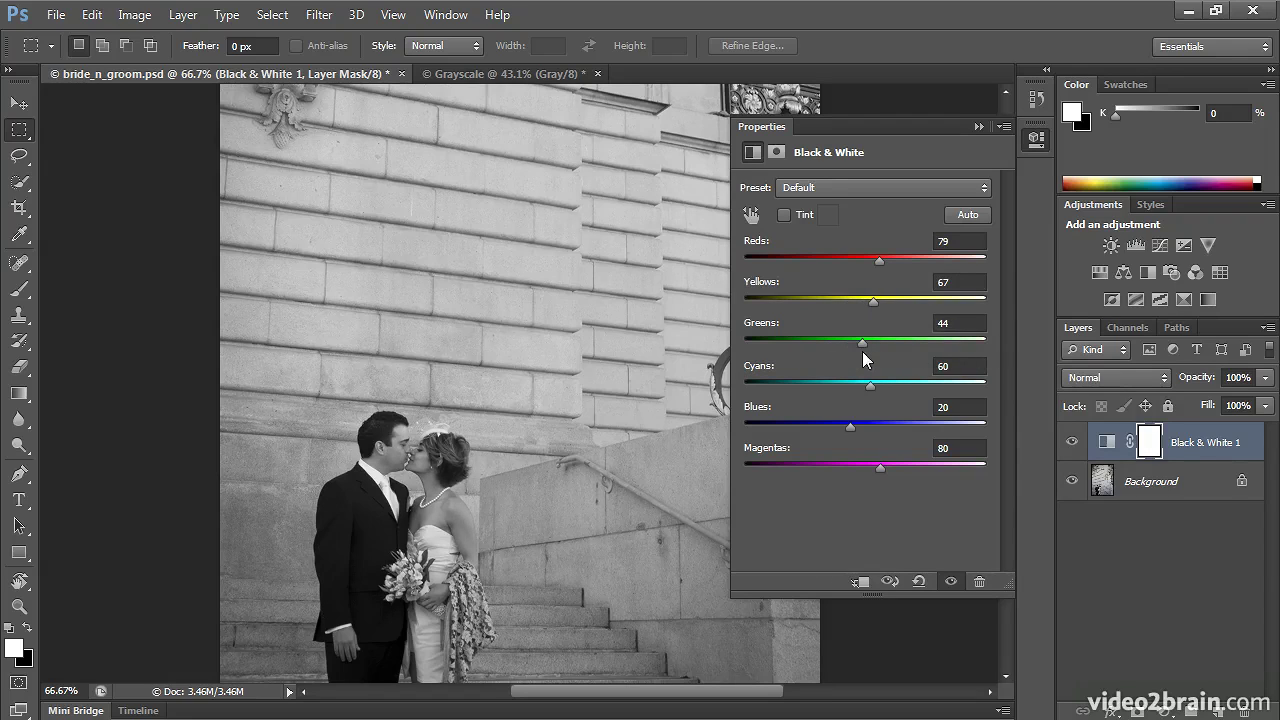
# Compare the photo with and without the Black & White adjustment by toggling the layer's visibility
pyautogui.click(1073, 442)
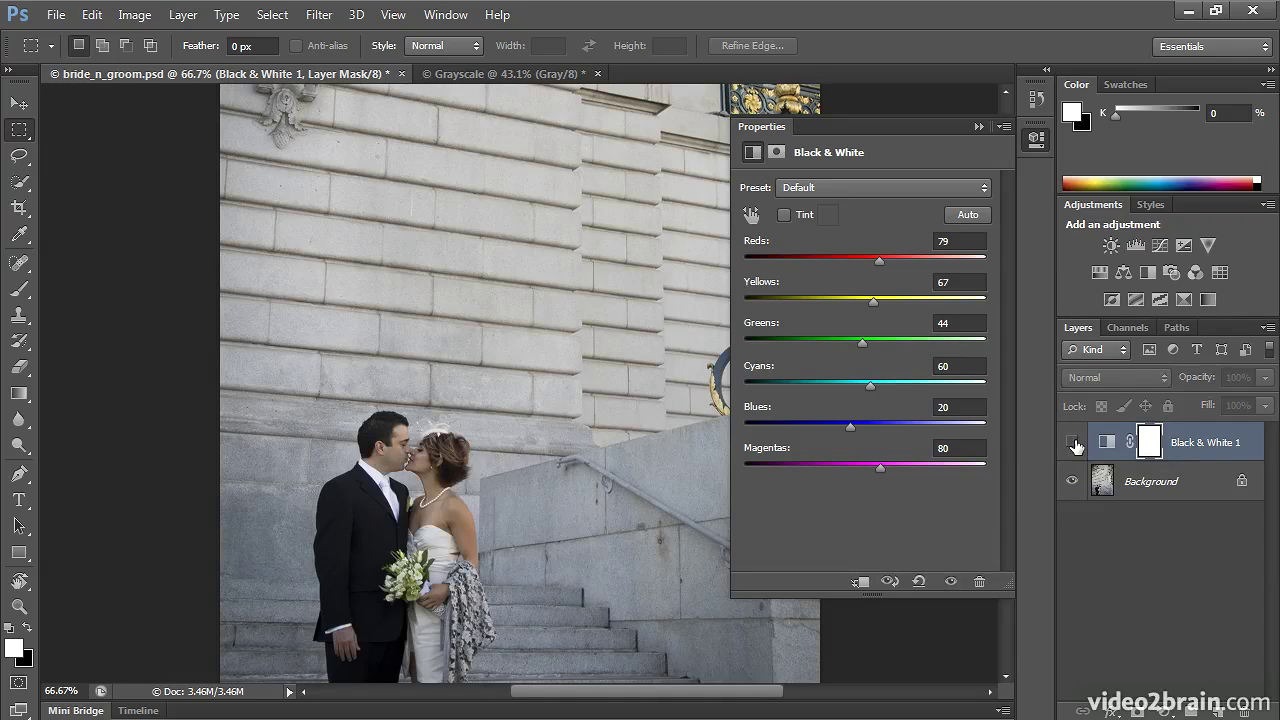
pyautogui.click(1073, 442)
pyautogui.click(1073, 442)
pyautogui.click(1073, 442)
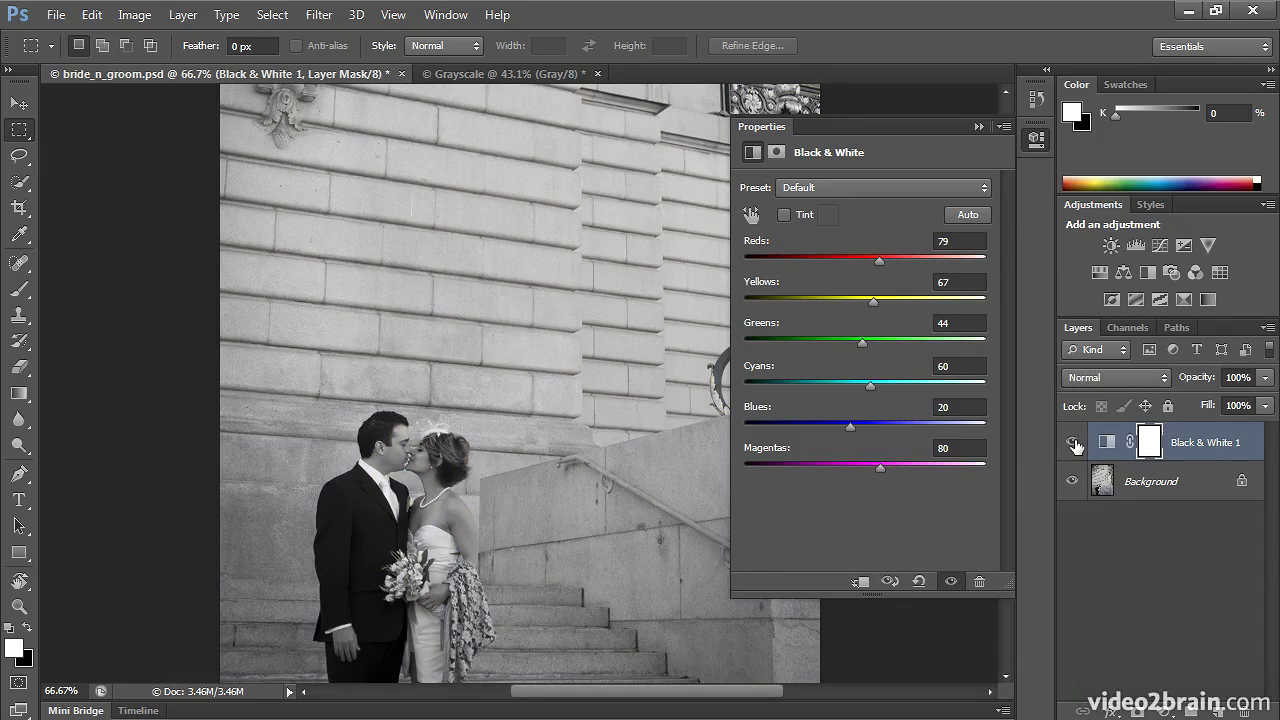
pyautogui.click(1073, 442)
pyautogui.click(1073, 442)
# Set the Black & White adjustment's Greens to 157 and Cyans to 98
pyautogui.moveTo(863, 344); pyautogui.dragTo(917, 364)
pyautogui.moveTo(869, 383); pyautogui.dragTo(811, 383)
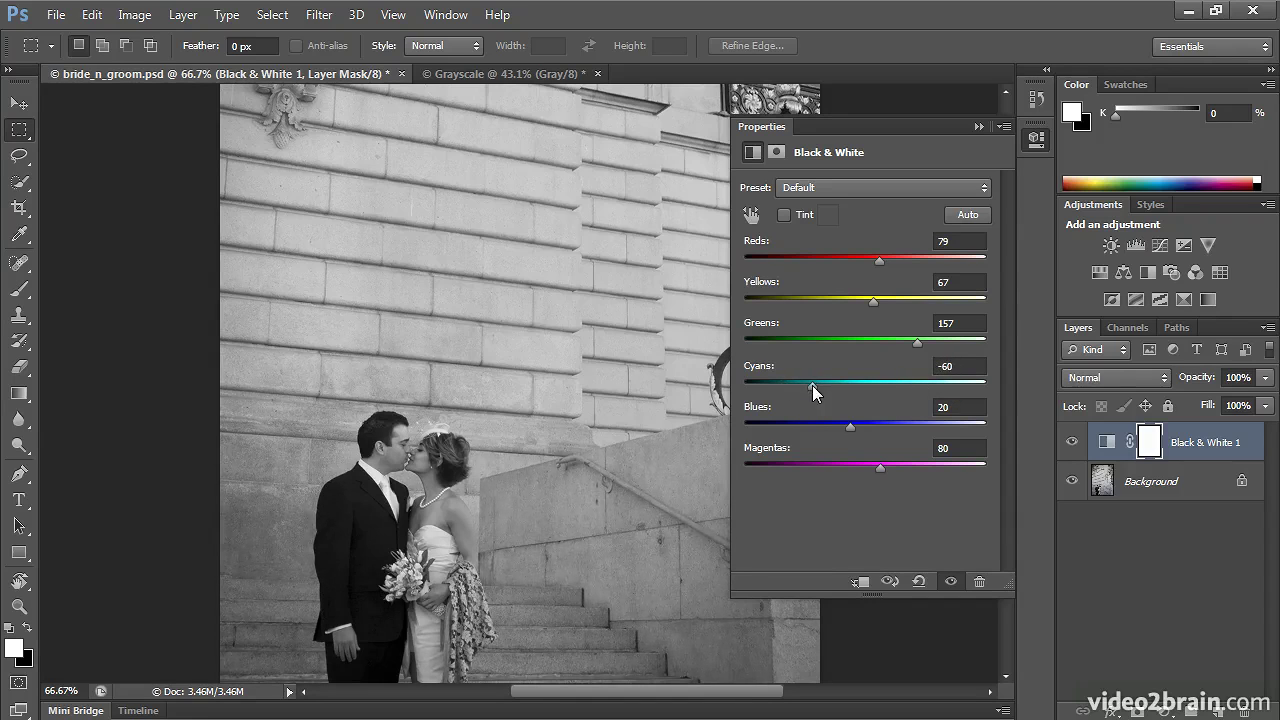
pyautogui.hotkey('ctrl', '0')
pyautogui.moveTo(812, 385); pyautogui.dragTo(888, 386)
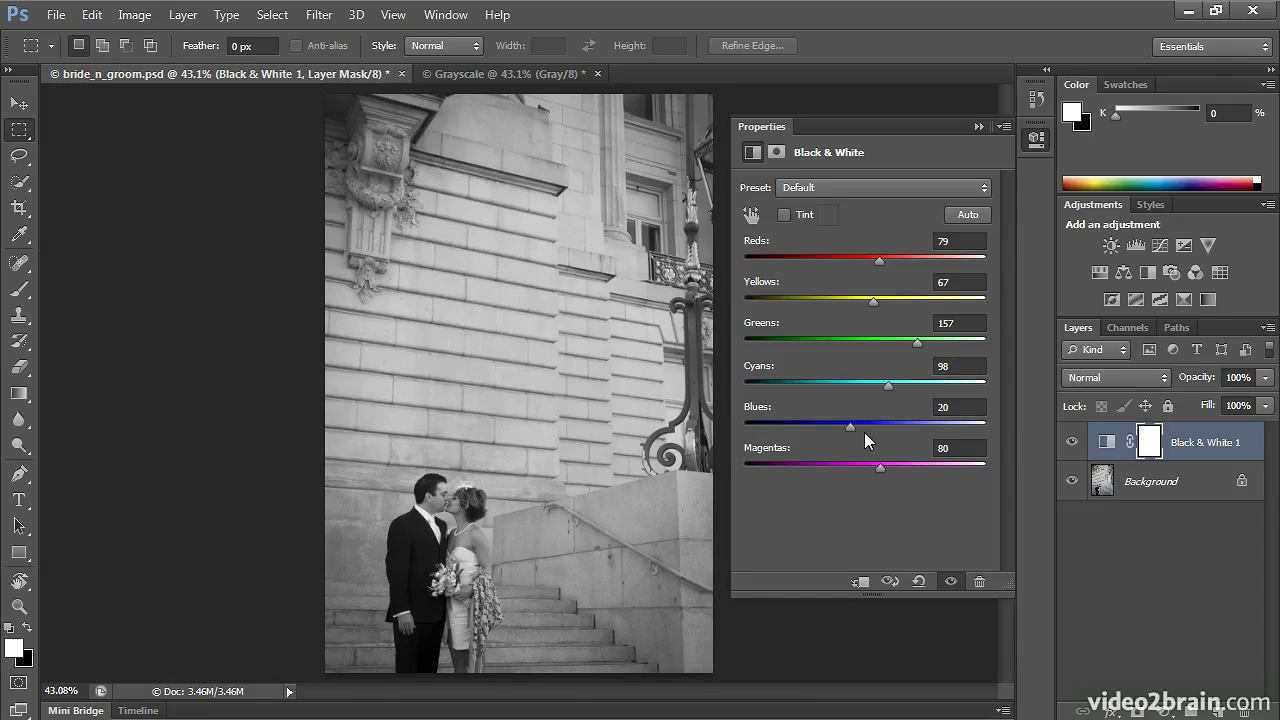
# Check the photo's original colours with the adjustment layer hidden, then restore it and set Cyans to 180 and Blues to -165
pyautogui.click(1071, 441)
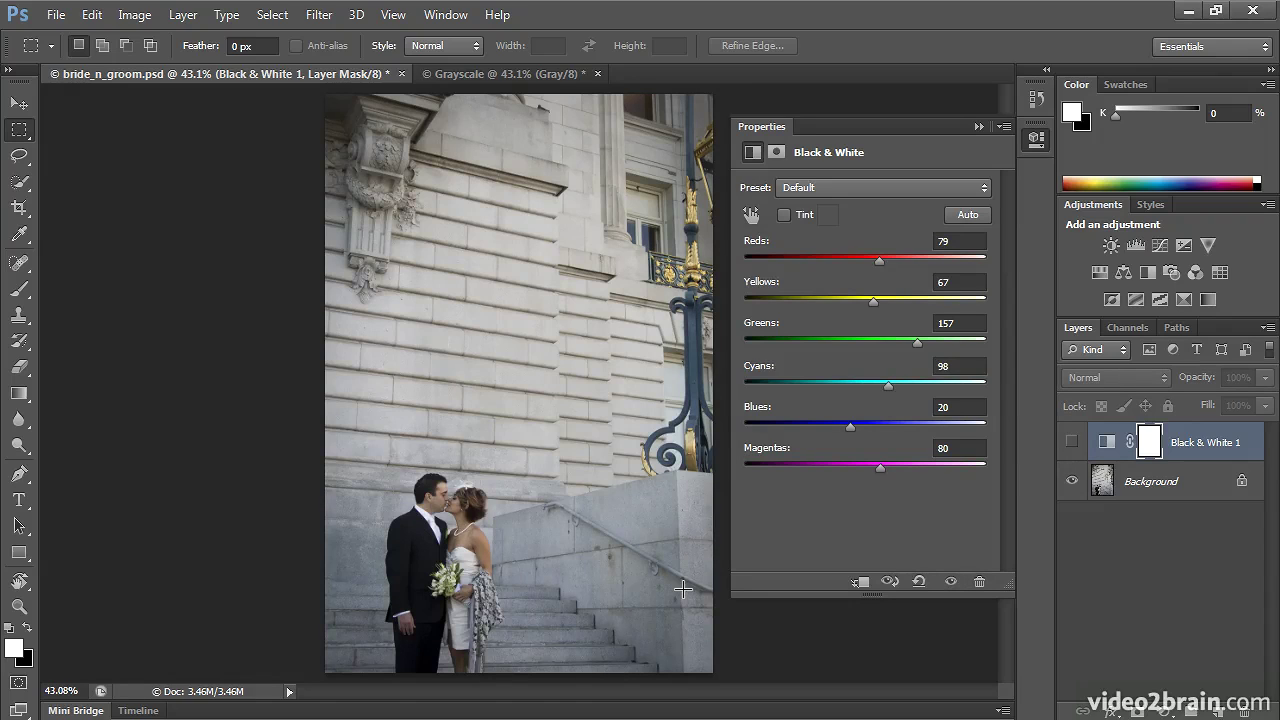
pyautogui.click(1071, 441)
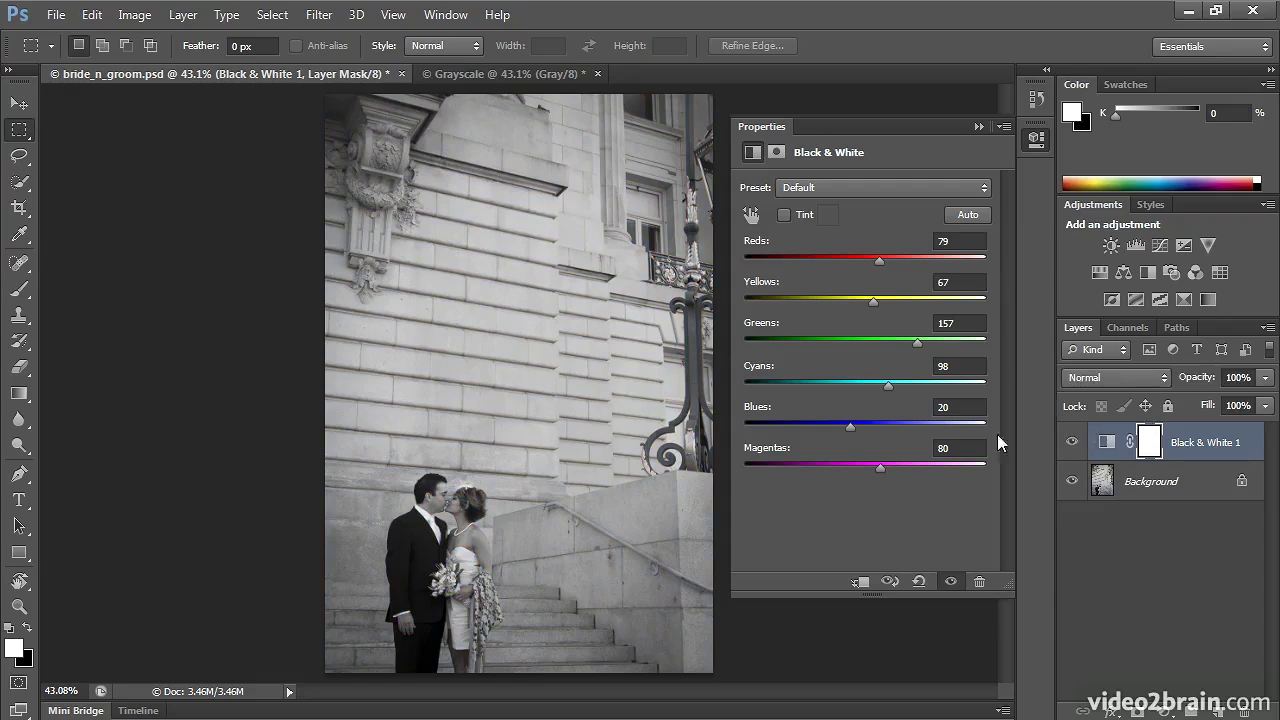
pyautogui.moveTo(888, 387); pyautogui.dragTo(761, 439)
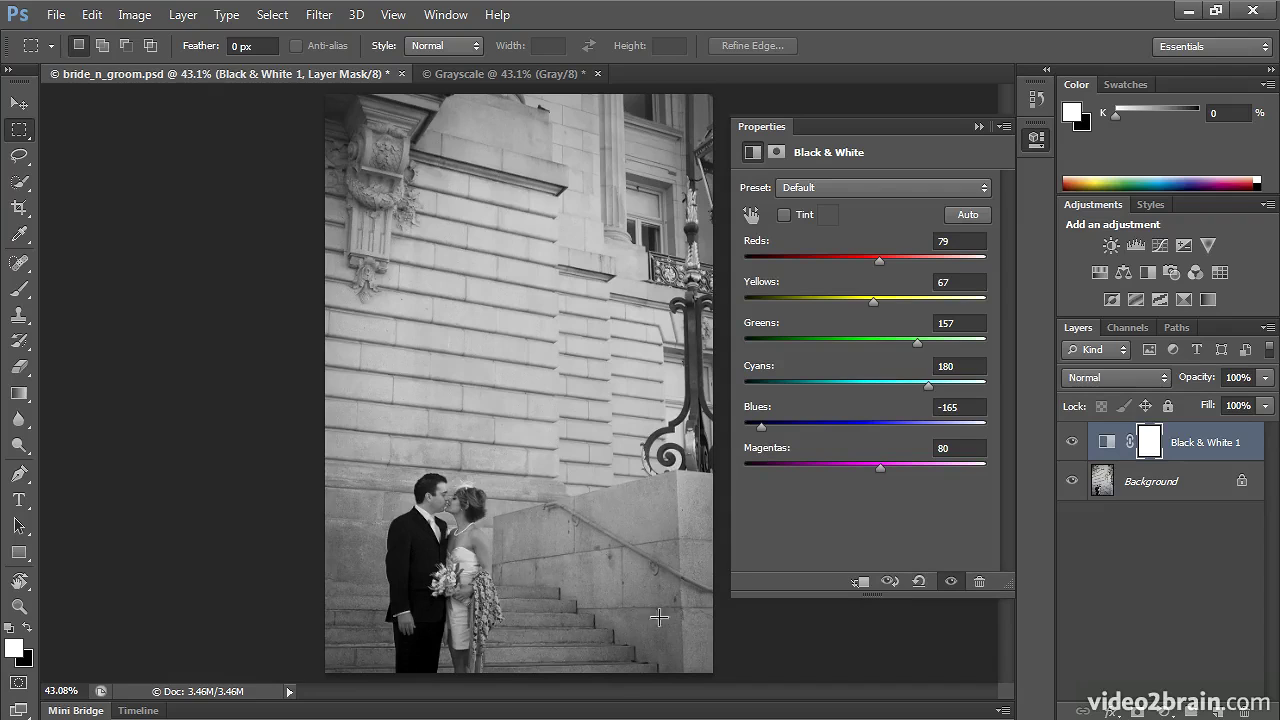
# Toggle the adjustment layer to compare with the colour photo, set Magentas to 25 and collapse the adjustment's properties
pyautogui.click(1073, 443)
pyautogui.click(1074, 444)
pyautogui.moveTo(870, 468)
pyautogui.mouseDown()
pyautogui.moveTo(777, 475)
pyautogui.moveTo(887, 474)
pyautogui.mouseUp()
pyautogui.moveTo(971, 479); pyautogui.dragTo(854, 483)
pyautogui.click(1034, 143)
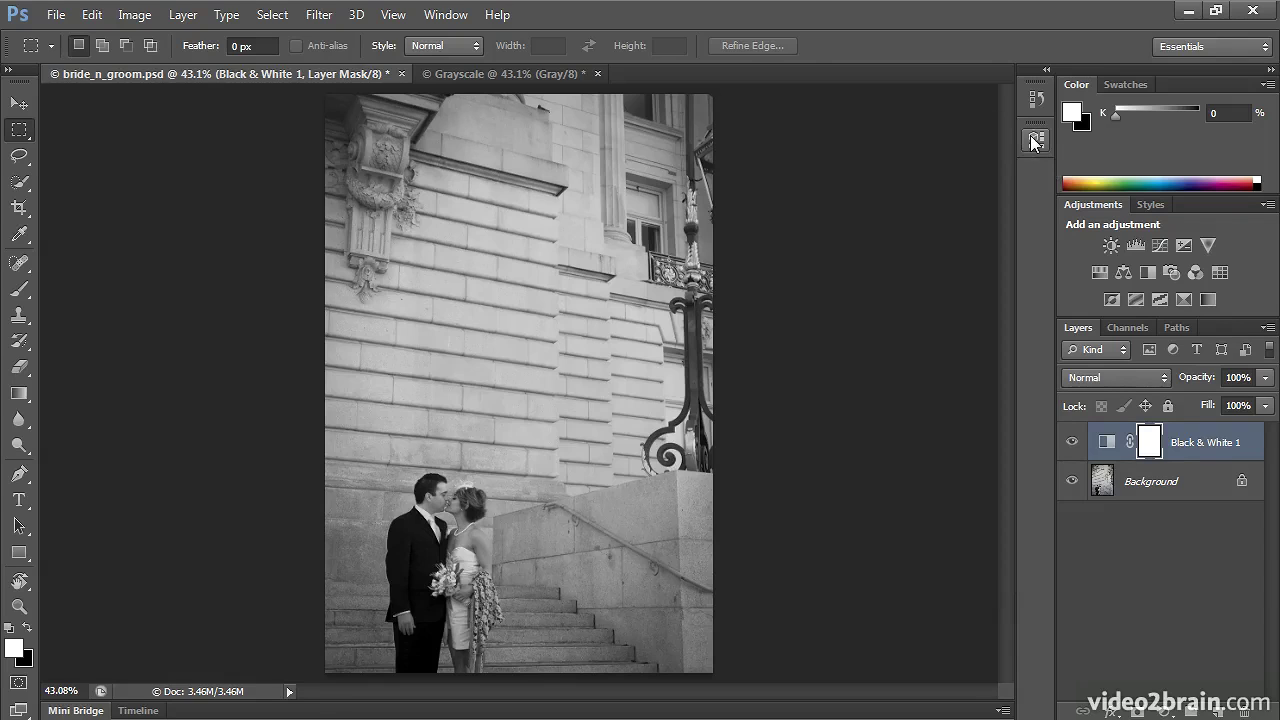
# Arrange bride_n_groom.psd and the Grayscale document as 2-up Vertical and reopen the Black & White adjustment's settings
pyautogui.click(466, 24)
pyautogui.moveTo(468, 38)
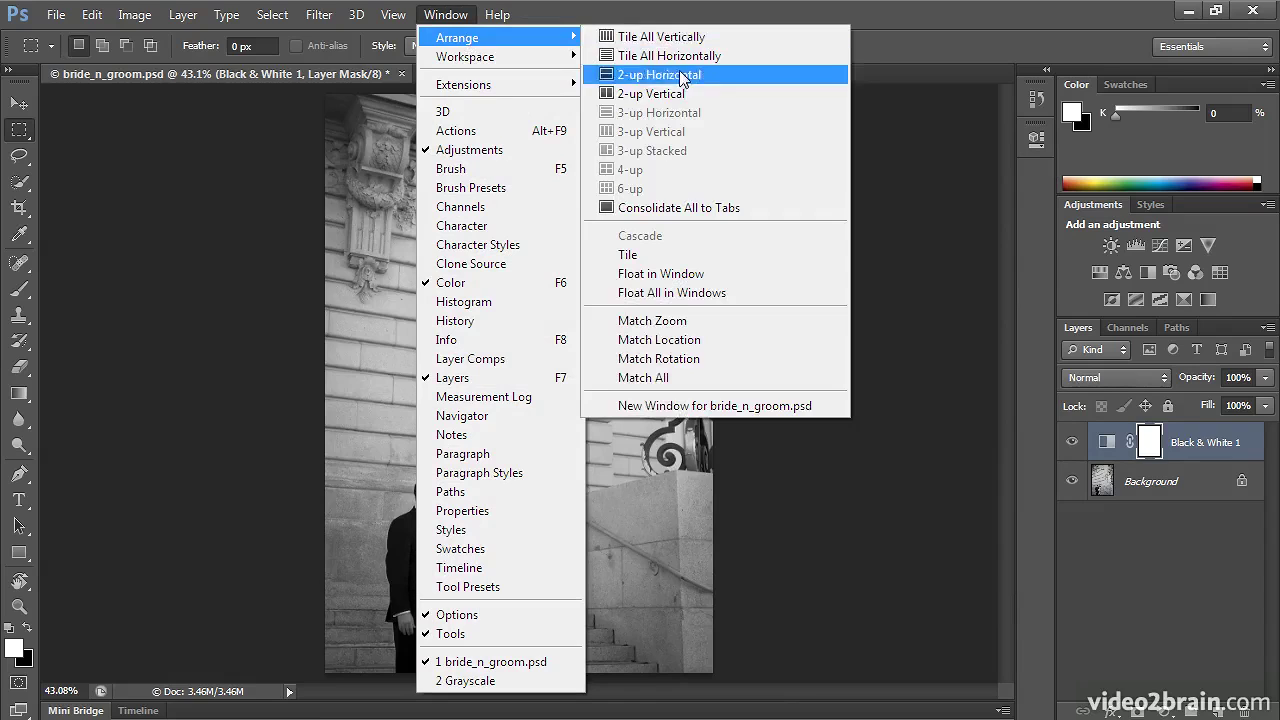
pyautogui.click(684, 93)
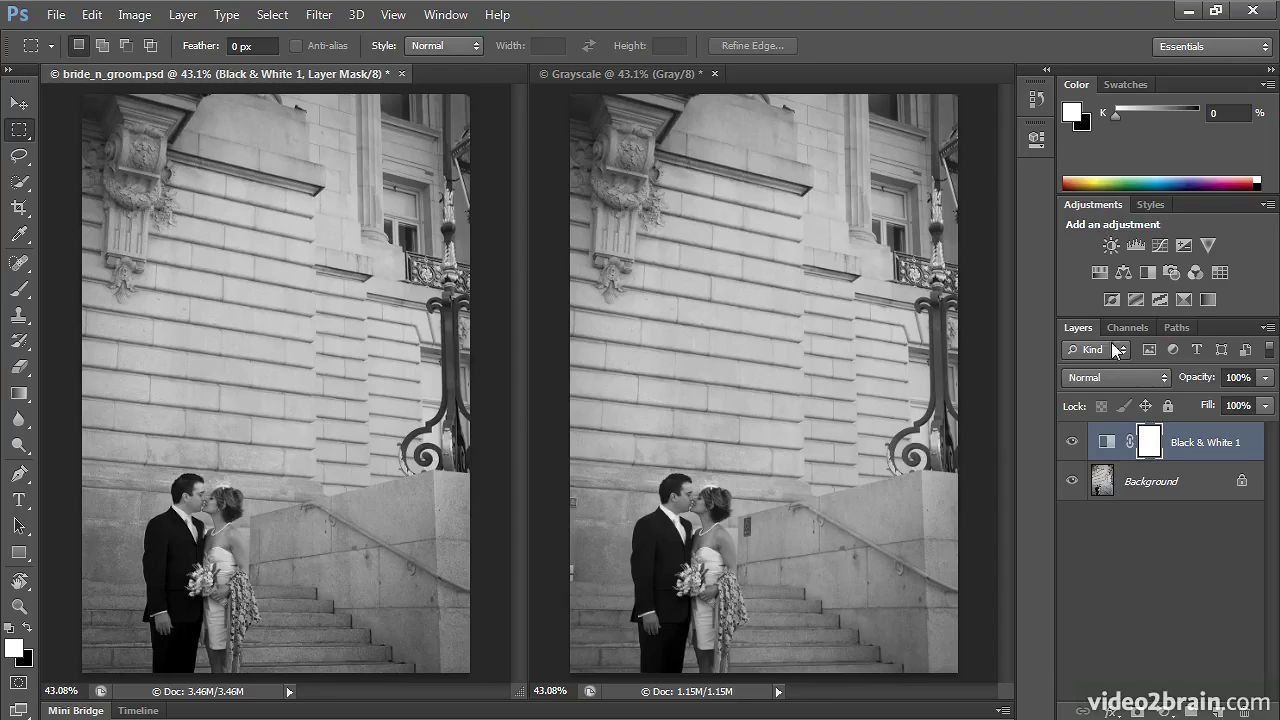
pyautogui.doubleClick(1106, 442)
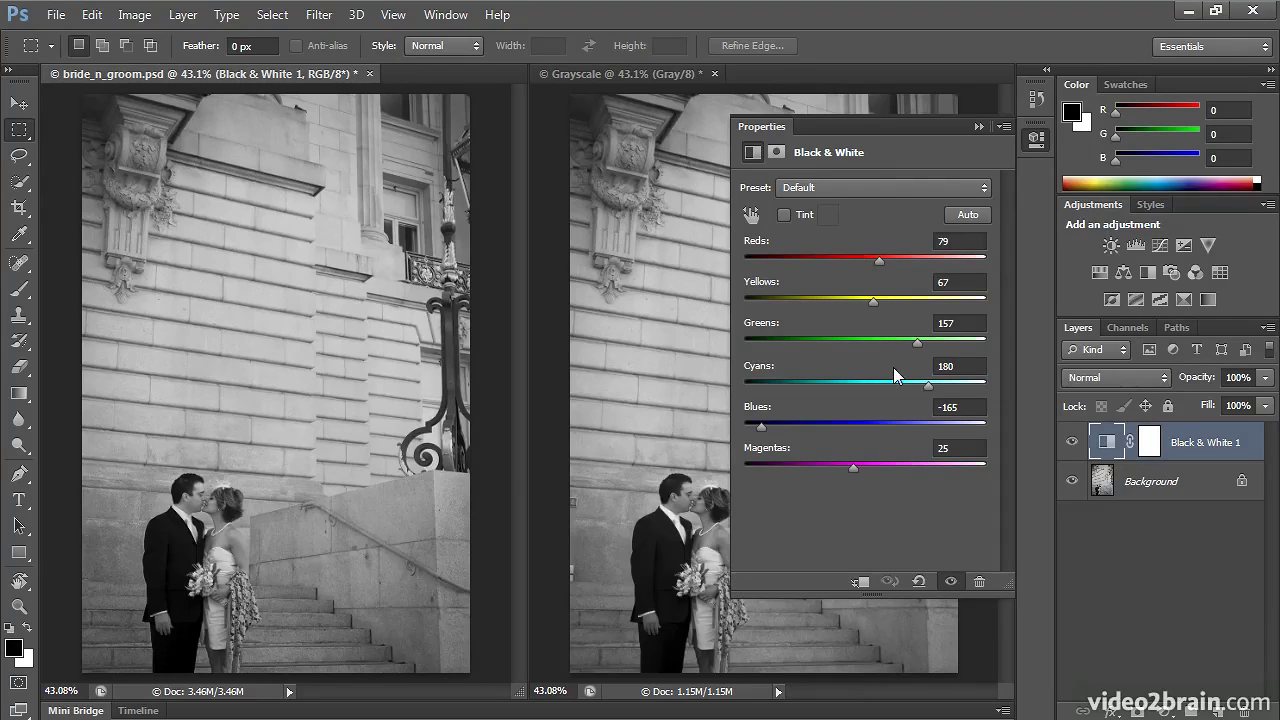